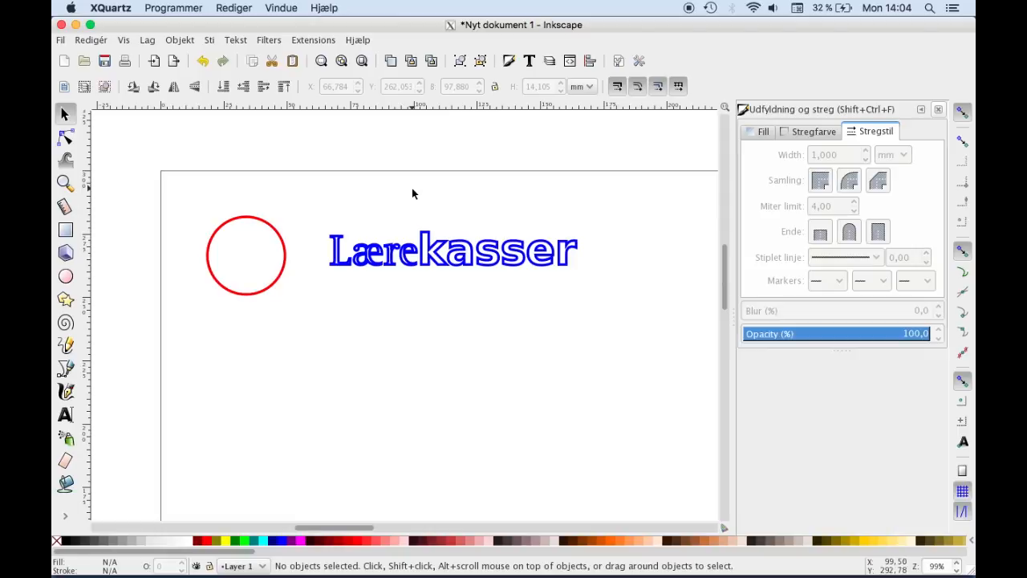
Minimise the open drawing, launch Google Chrome and open makercase.com
left_click(75, 24)
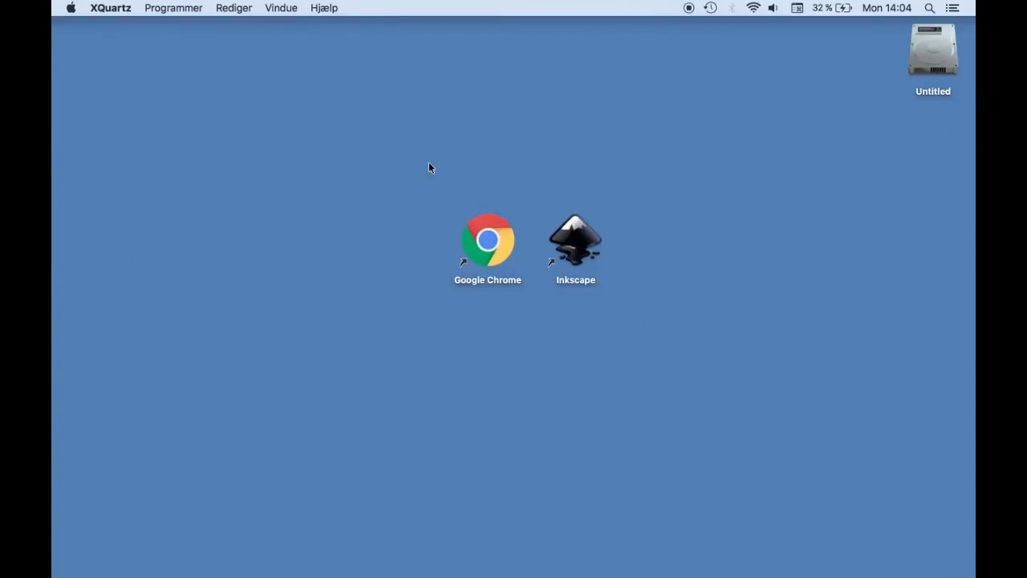
double_click(487, 241)
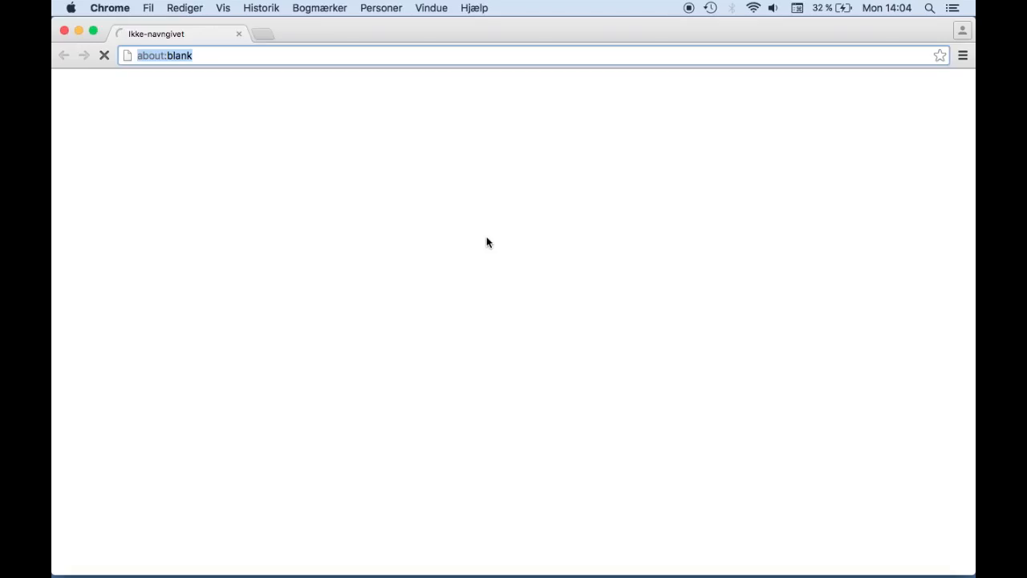
type("m")
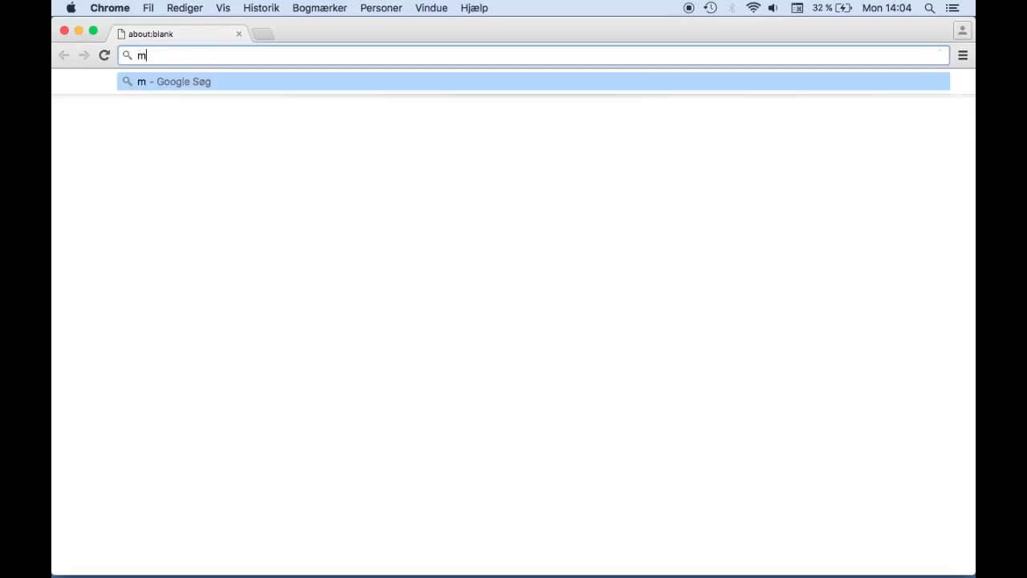
type("akercase.com")
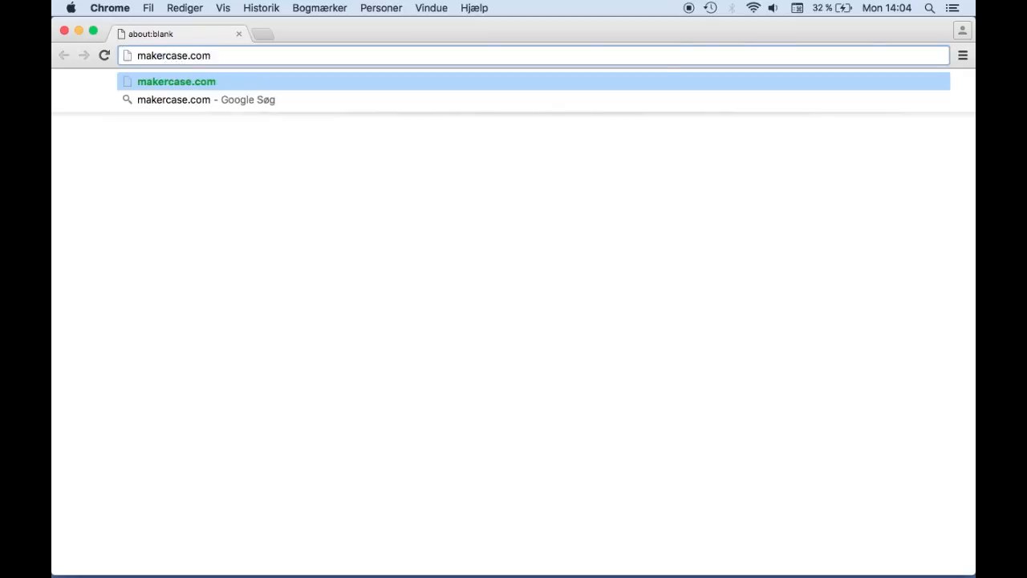
key("Return")
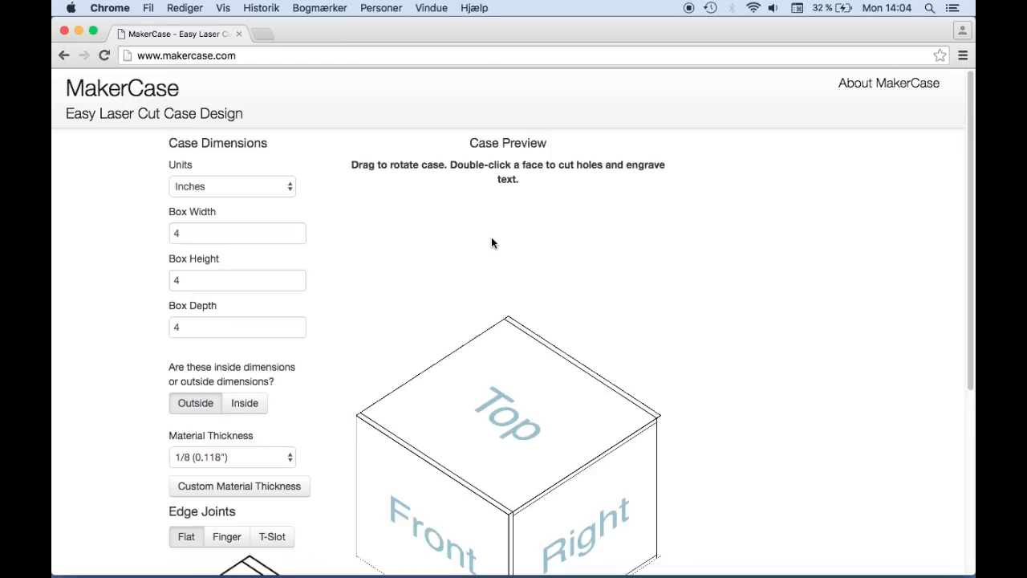
Set the case dimension units to Millimeters
scroll(487, 281, "down", 4)
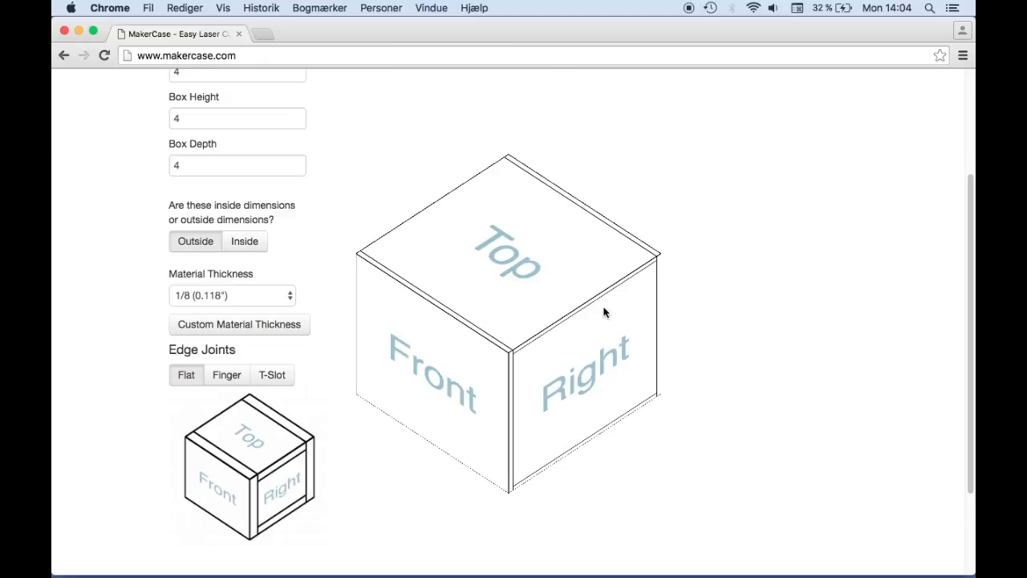
left_click_drag(602, 310, 529, 298)
left_click_drag(403, 350, 511, 360)
scroll(580, 221, "up", 4)
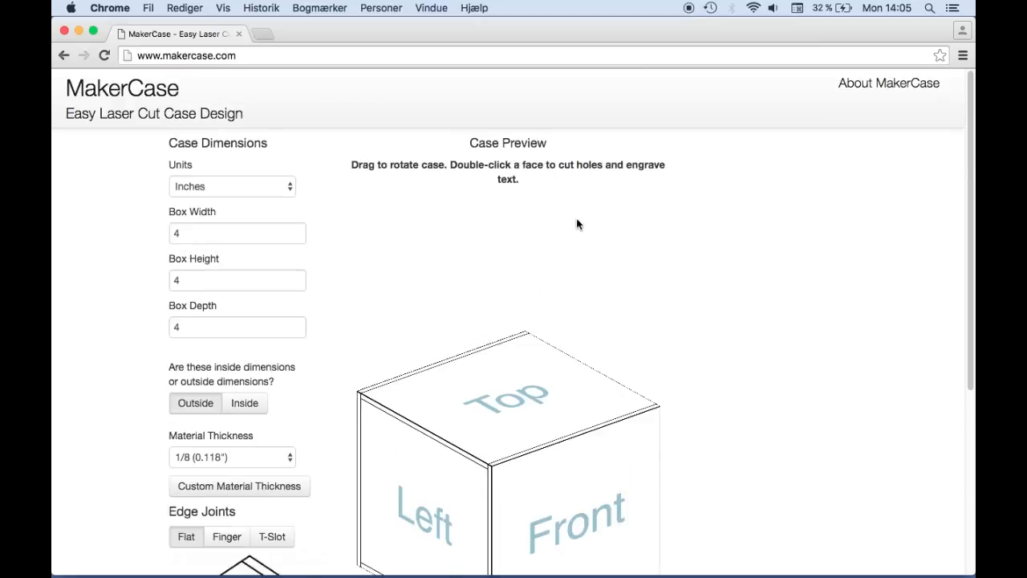
left_click(292, 189)
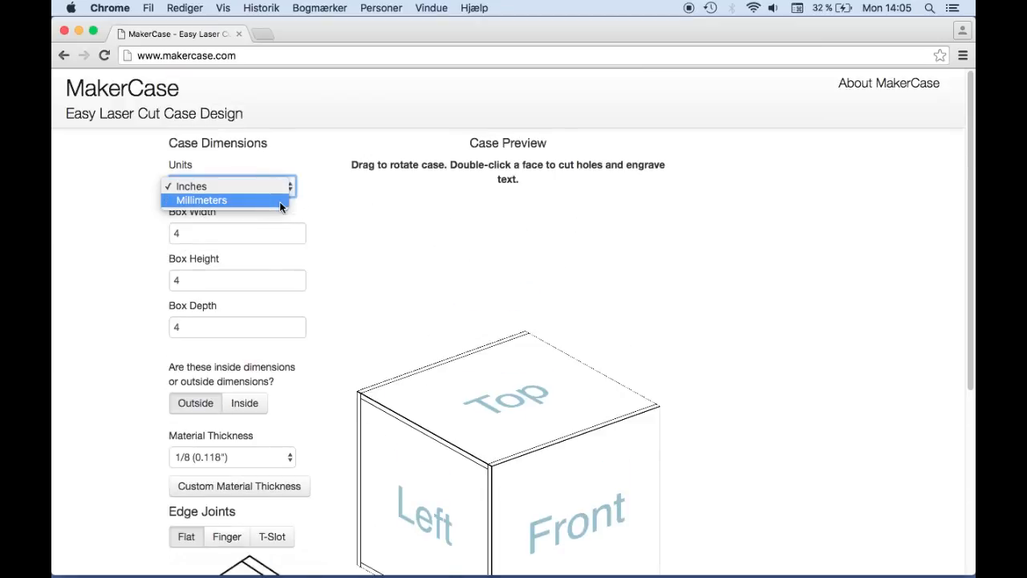
left_click(279, 202)
Set the box width to 30, the height to 60 and the depth to 40 mm
left_click(266, 229)
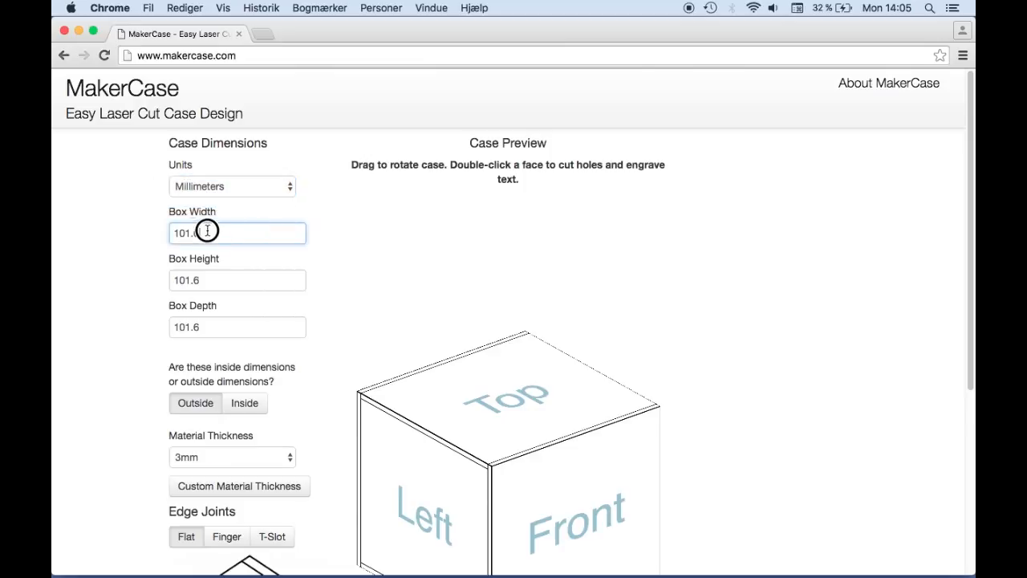
left_click_drag(207, 230, 155, 224)
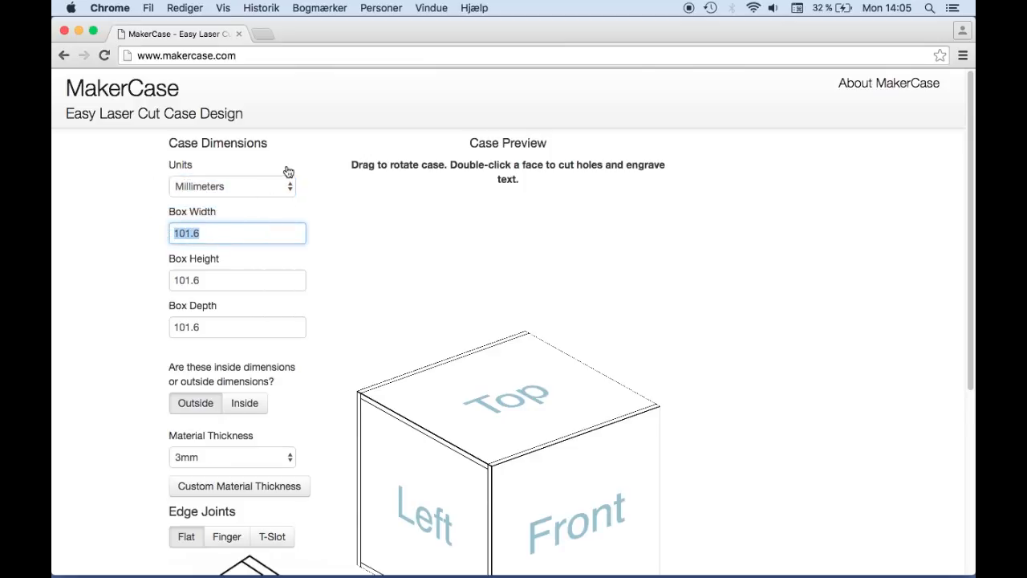
type("30")
mouse_move(211, 275)
left_mouse_down()
mouse_move(153, 274)
mouse_move(225, 280)
left_mouse_up()
type("60")
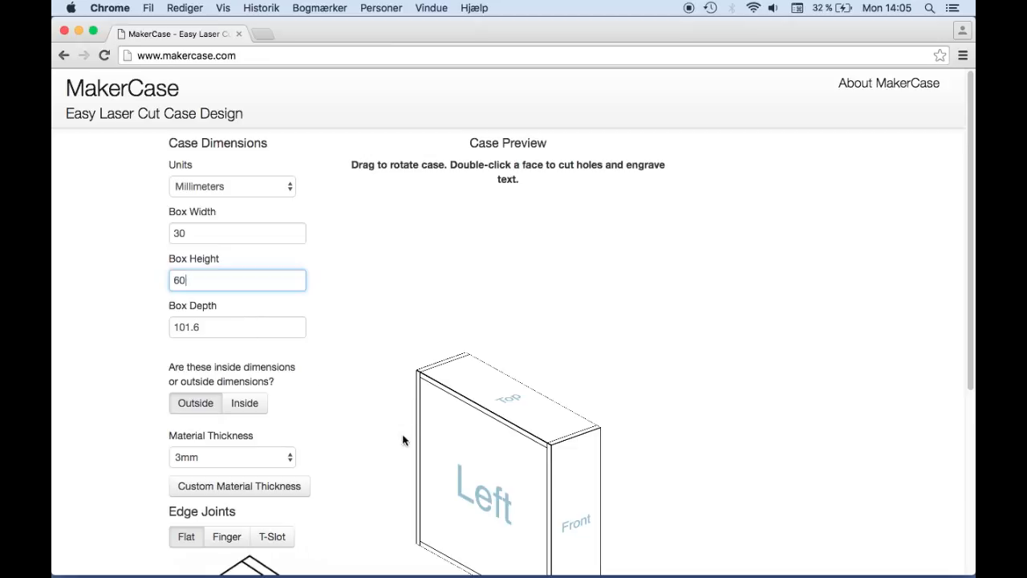
left_click(235, 329)
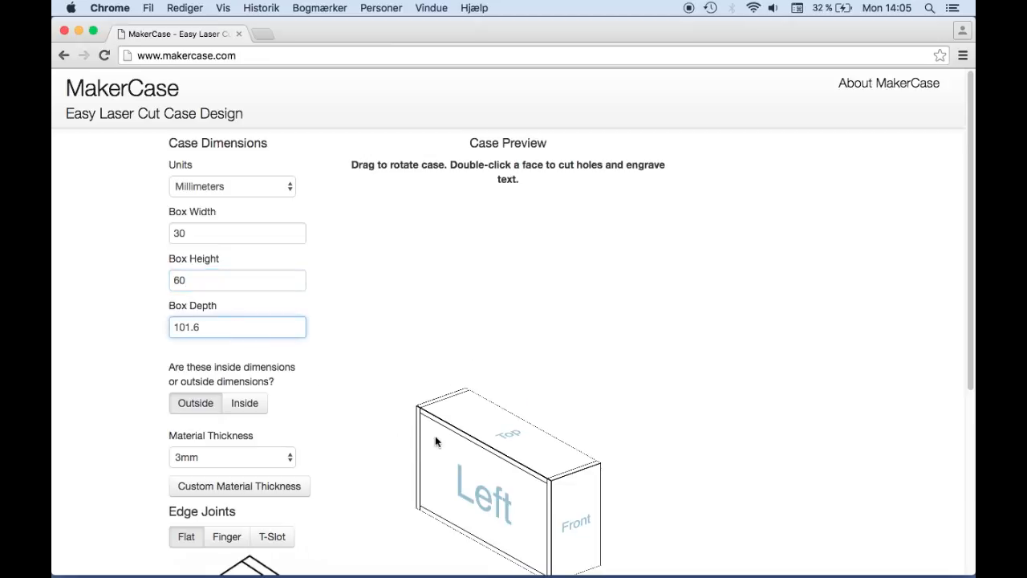
left_click_drag(264, 332, 160, 329)
type("40")
left_click(309, 372)
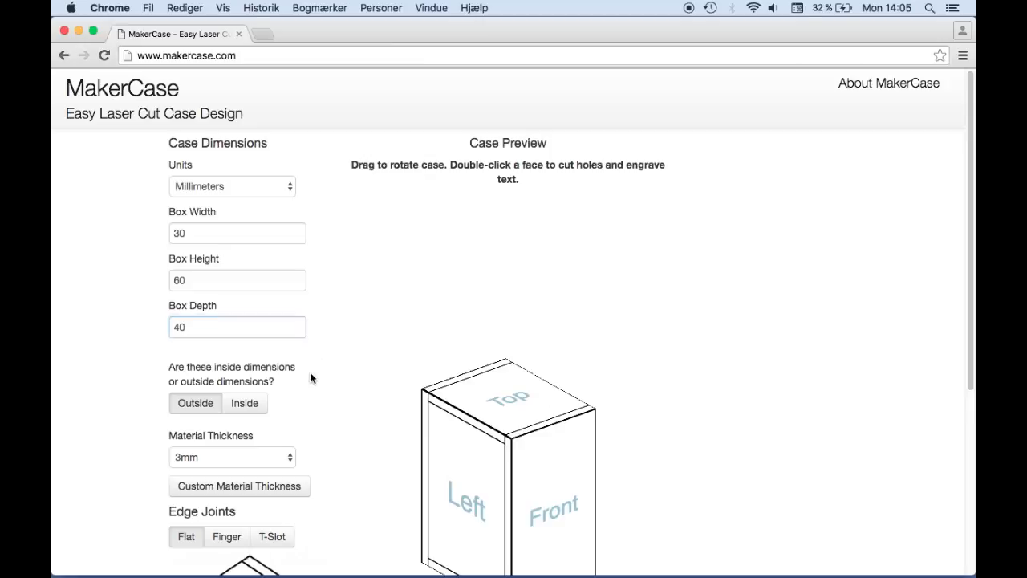
Choose a material thickness of 3mm and Finger edge joints for the box
scroll(310, 372, "down", 2)
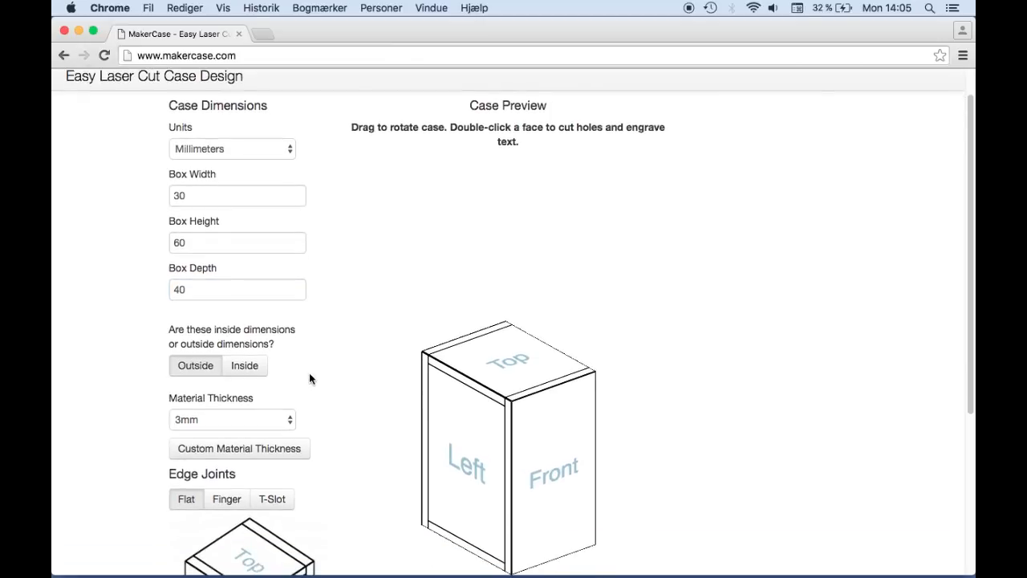
scroll(309, 372, "down", 3)
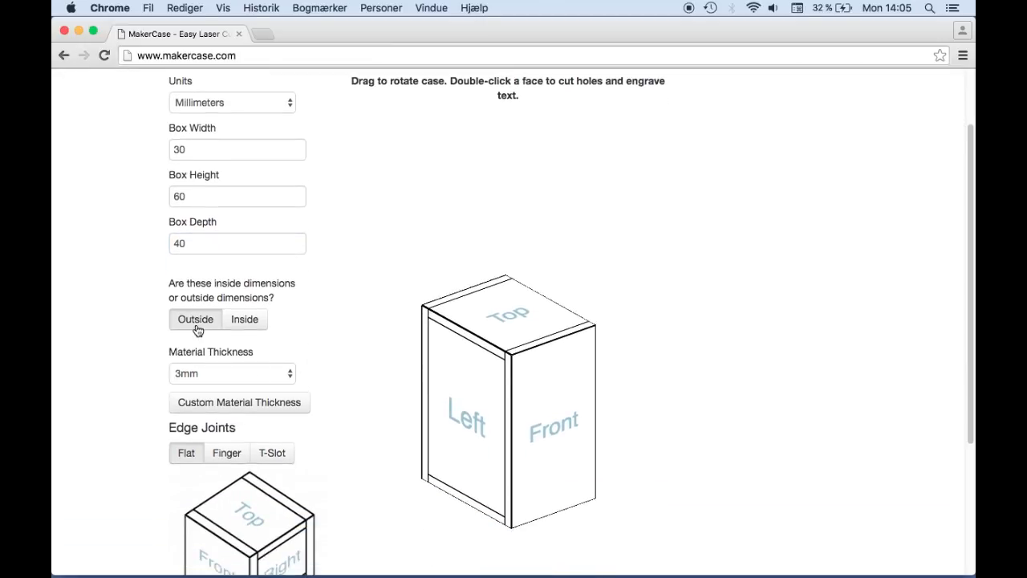
left_click(287, 374)
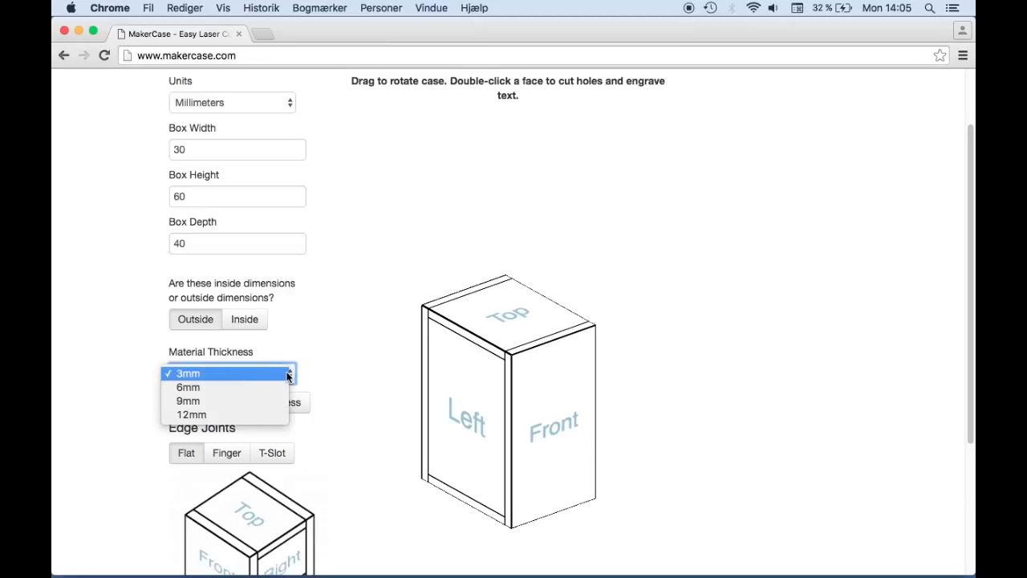
left_click(188, 373)
scroll(337, 395, "down", 2)
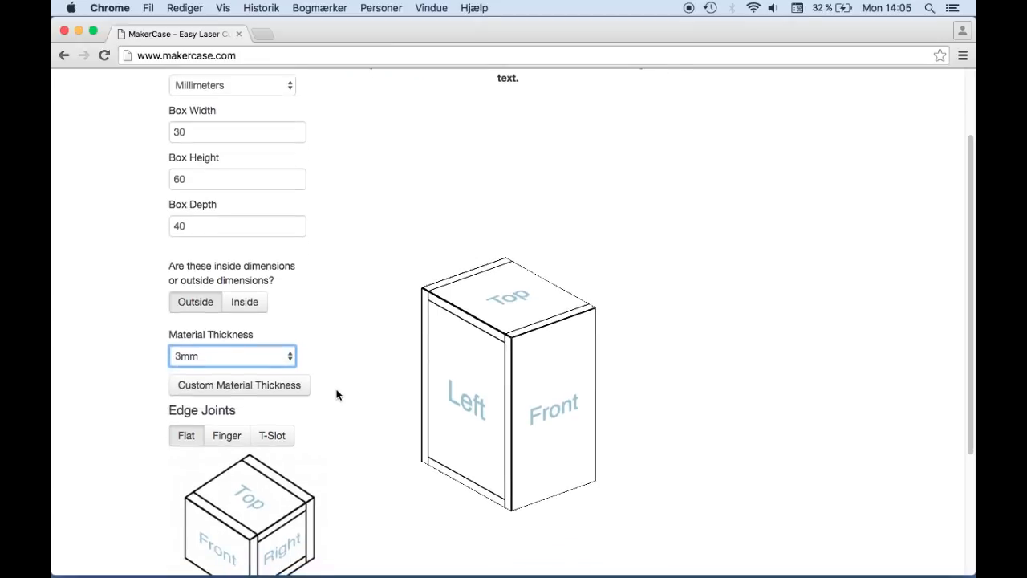
left_click(234, 426)
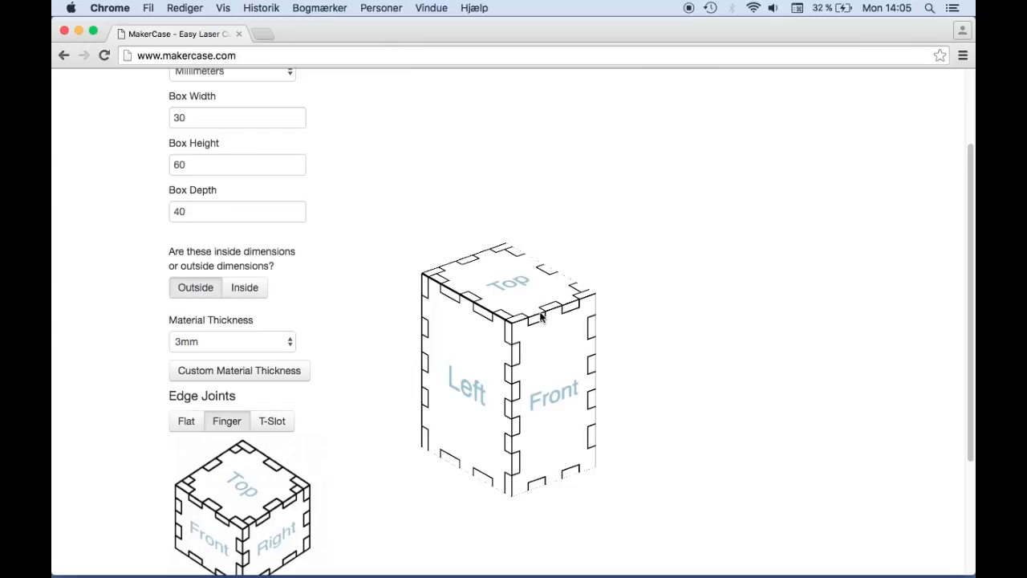
Generate the laser cutter case plans for the box
left_click_drag(974, 242, 974, 242)
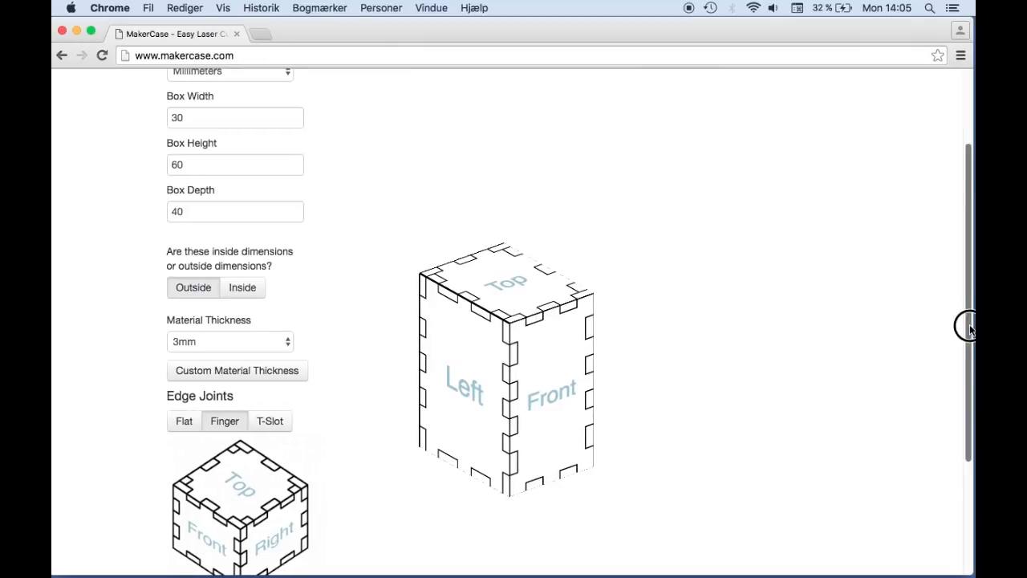
left_click_drag(965, 324, 960, 442)
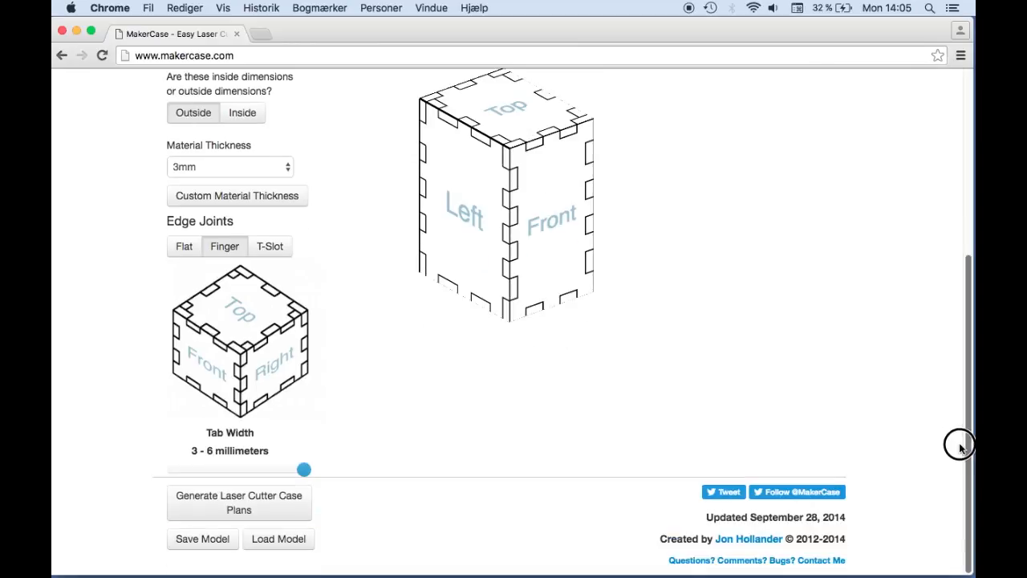
left_click(303, 504)
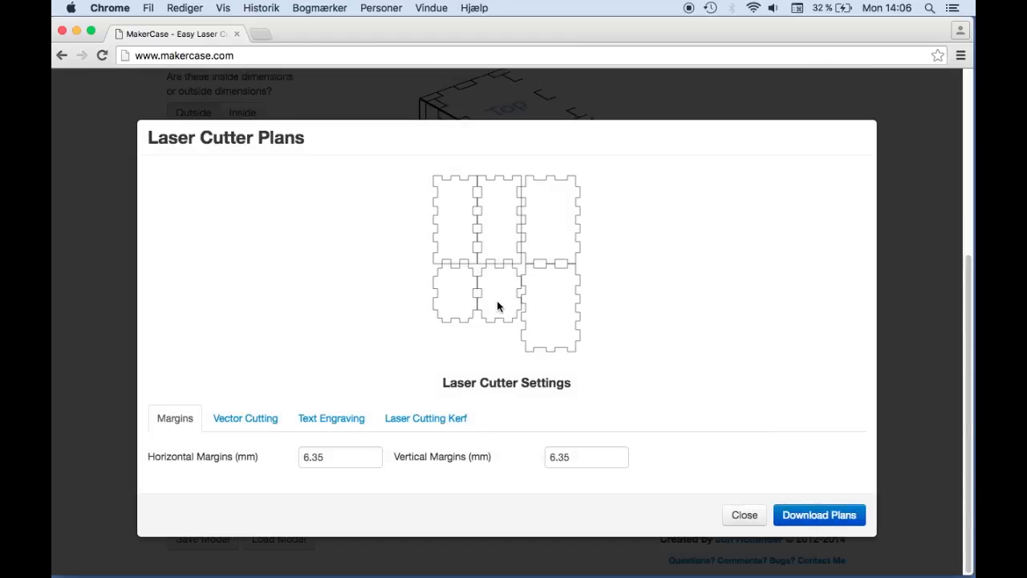
Set the laser cutting kerf to 0.08 mm and download the plans
left_click(440, 426)
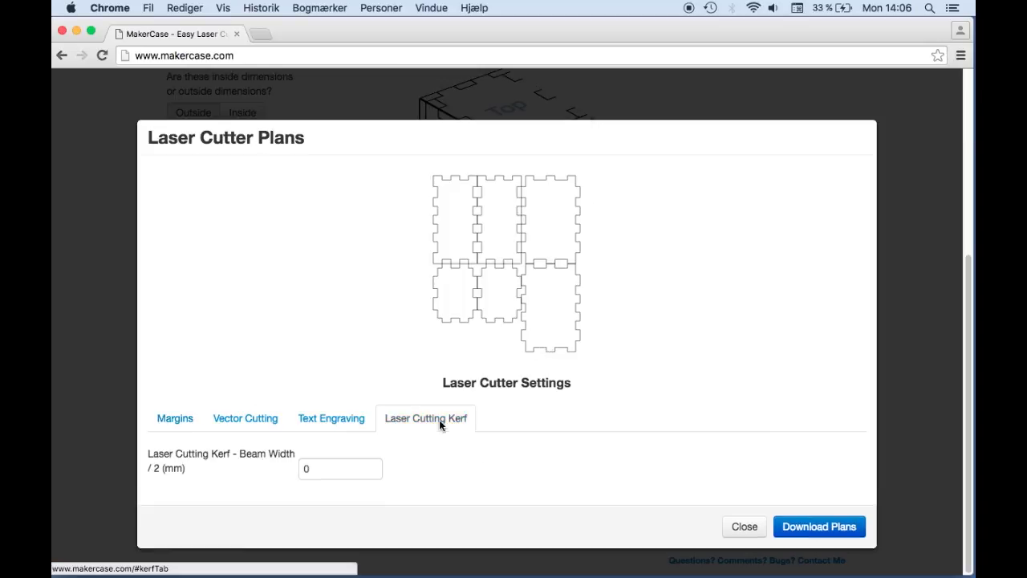
left_click(350, 466)
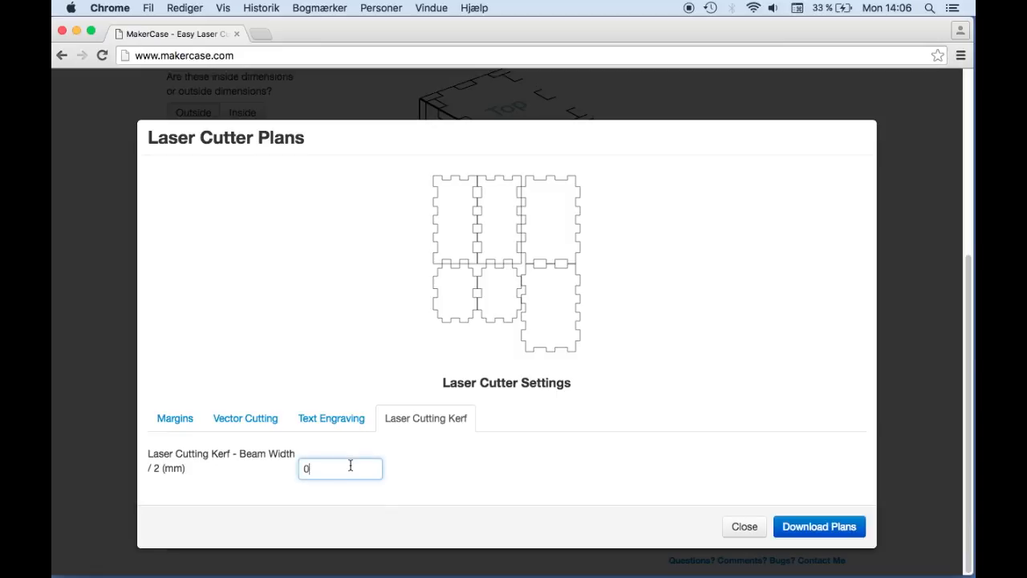
type(".089")
left_click(485, 474)
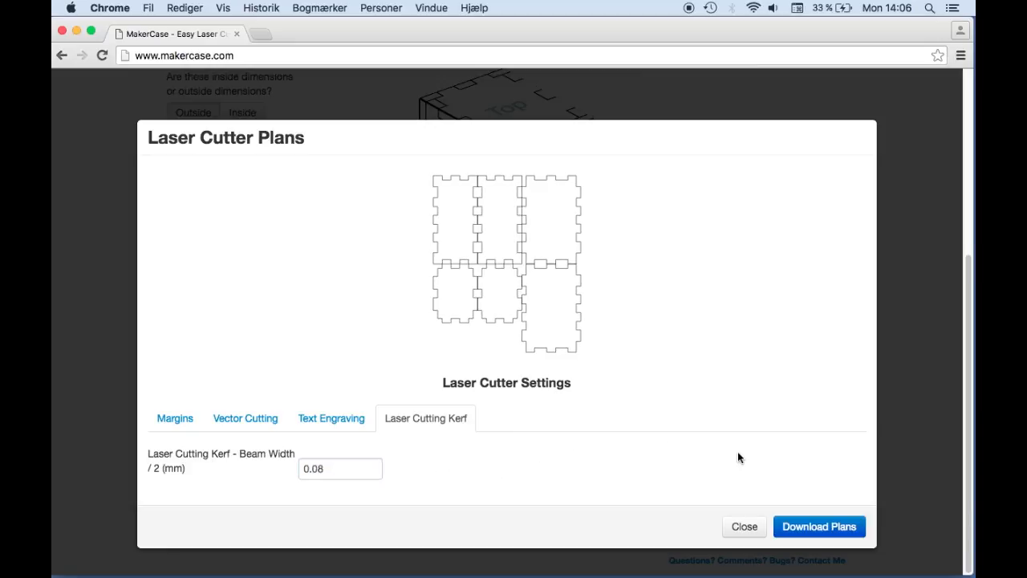
left_click(796, 533)
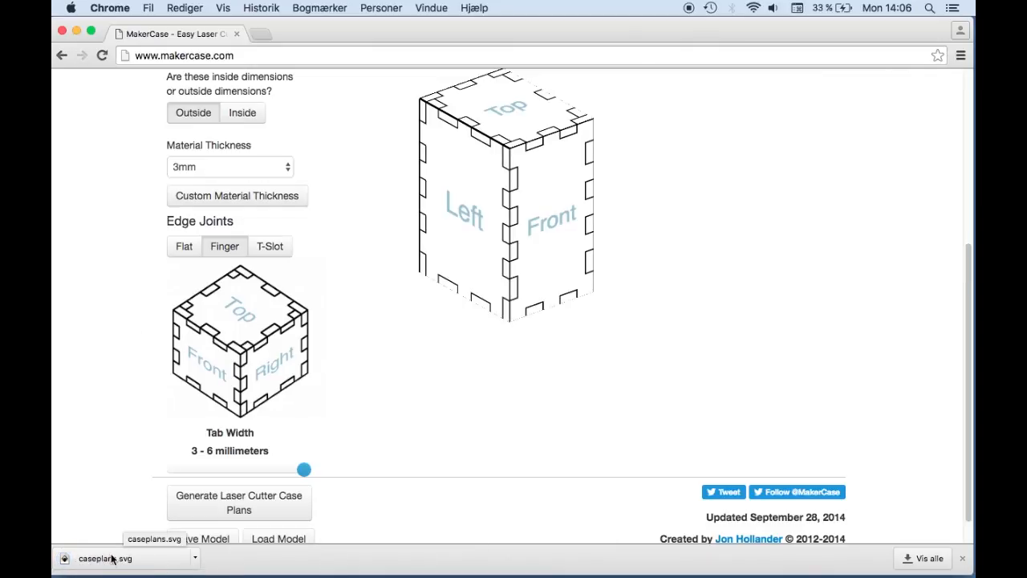
Show the downloaded caseplans.svg in Finder and open it in Inkscape
left_click(194, 559)
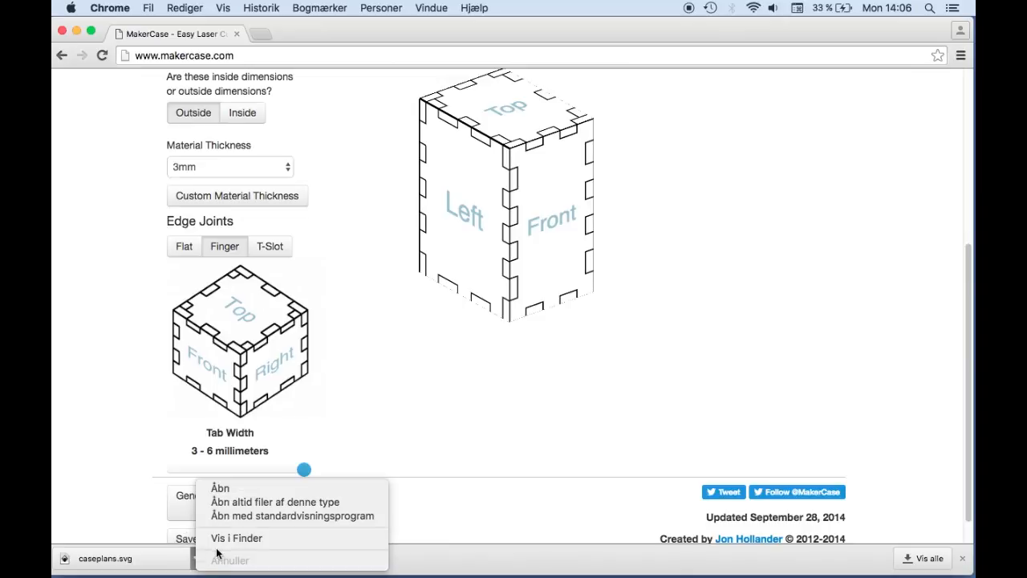
left_click(220, 541)
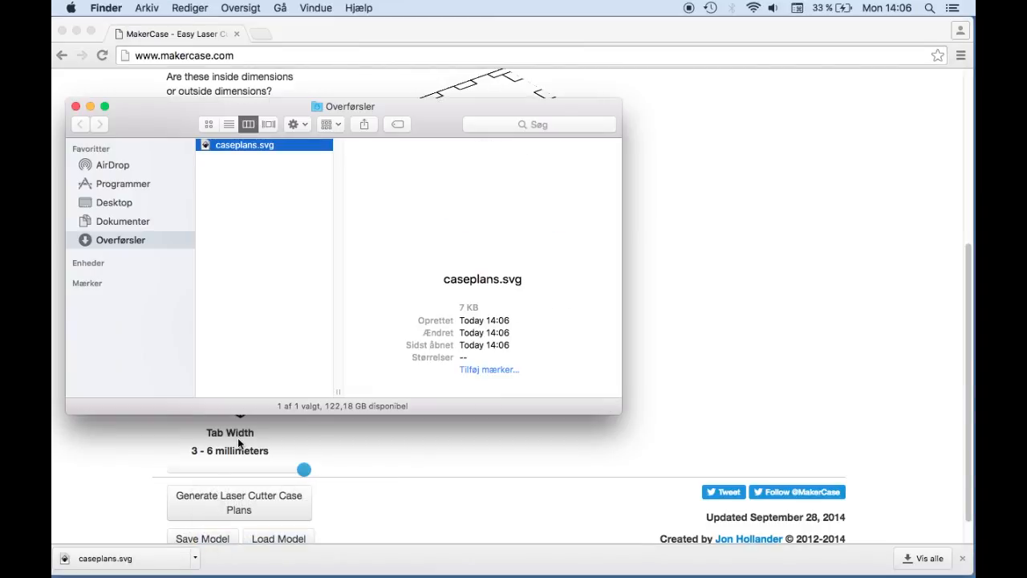
right_click(211, 145)
mouse_move(253, 162)
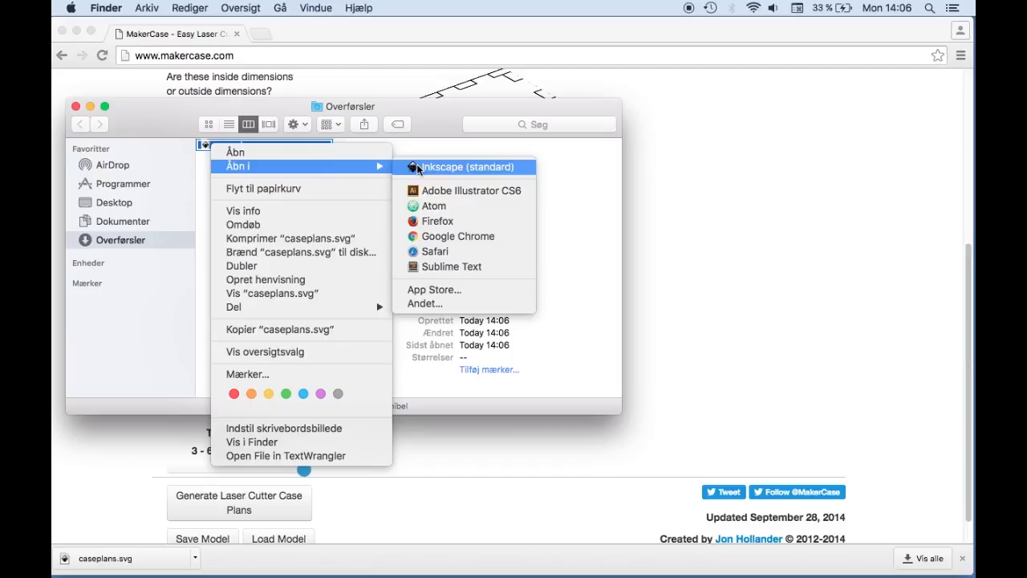
left_click(449, 167)
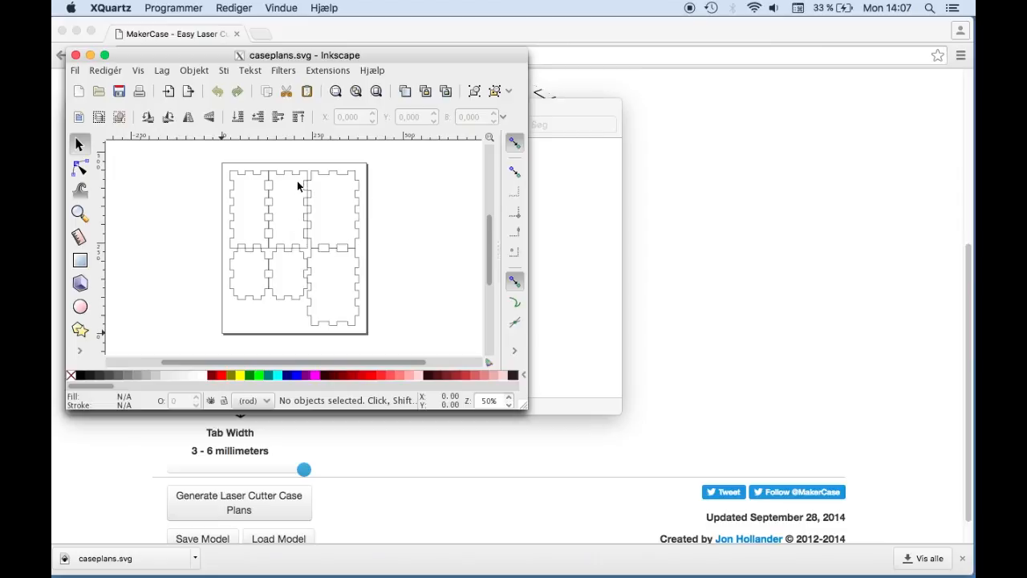
Spread the three lower box panels apart and away from the upper row so that their outlines no longer touch
left_click(357, 180)
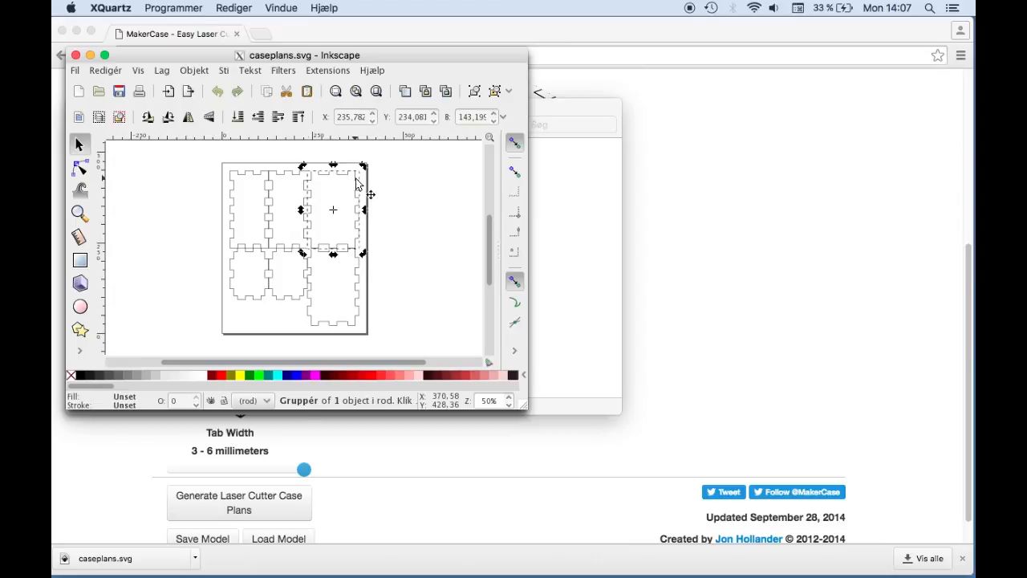
left_click(283, 178)
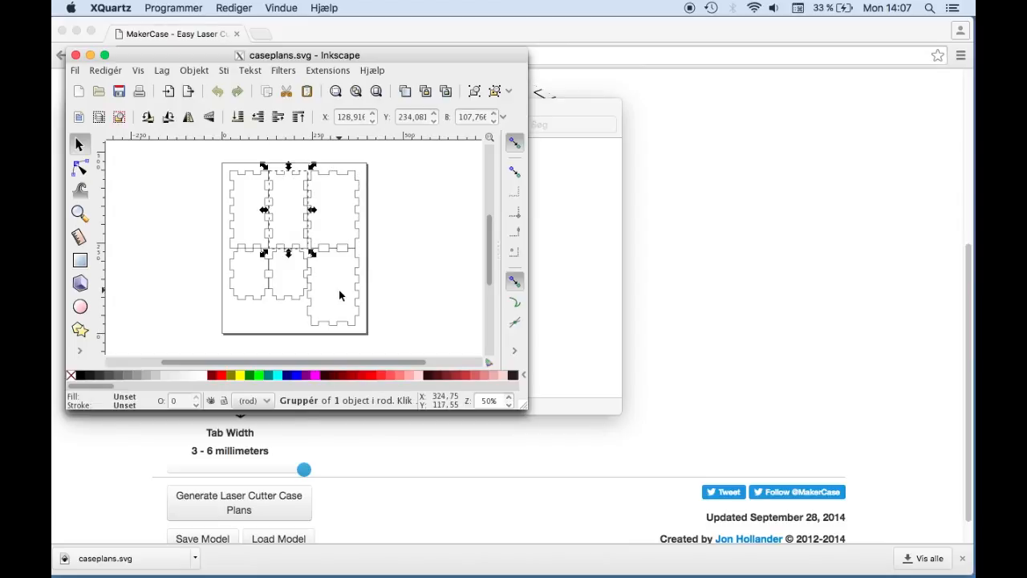
left_click(357, 311)
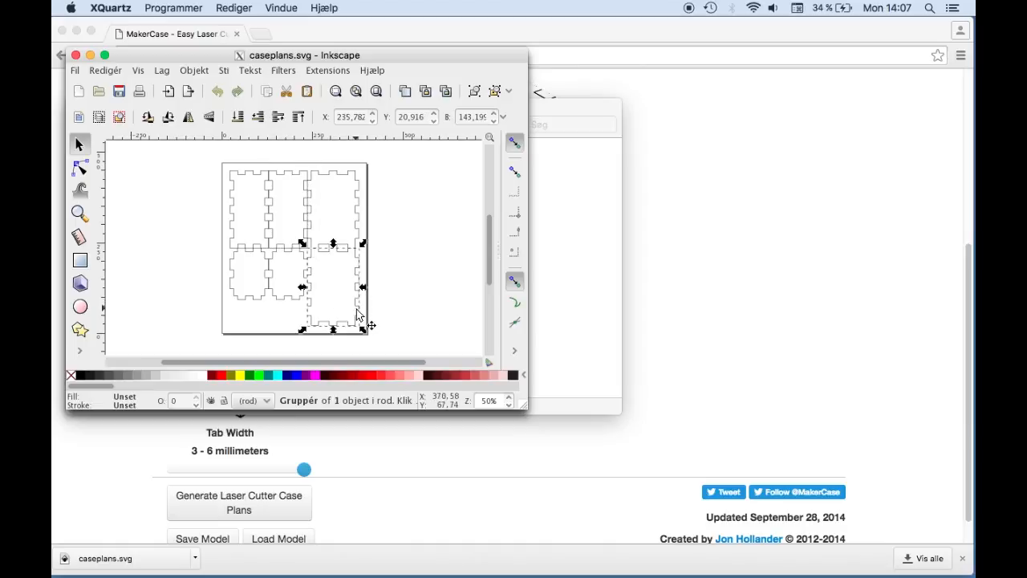
left_click_drag(356, 314, 363, 323)
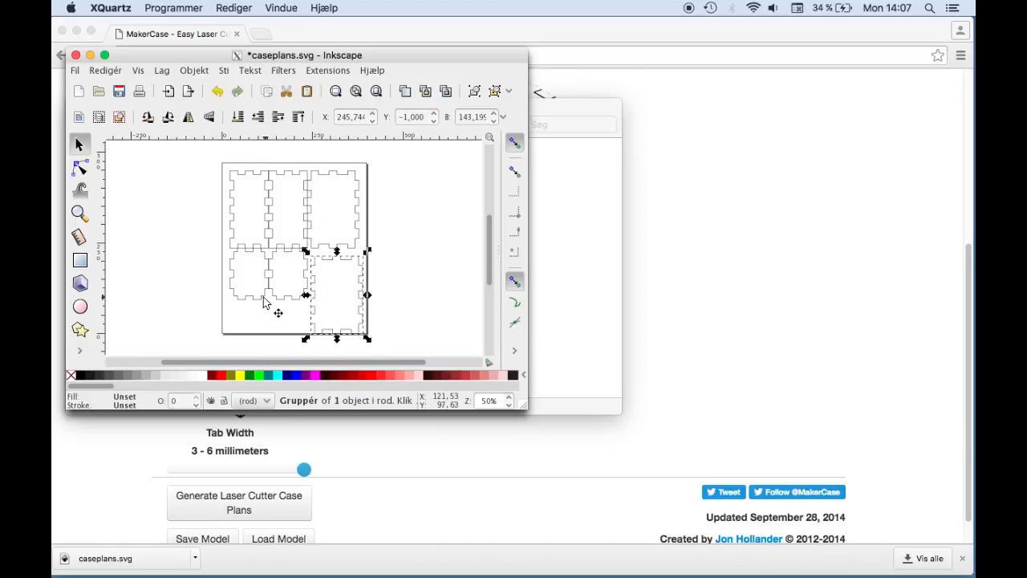
left_click_drag(254, 305, 282, 313)
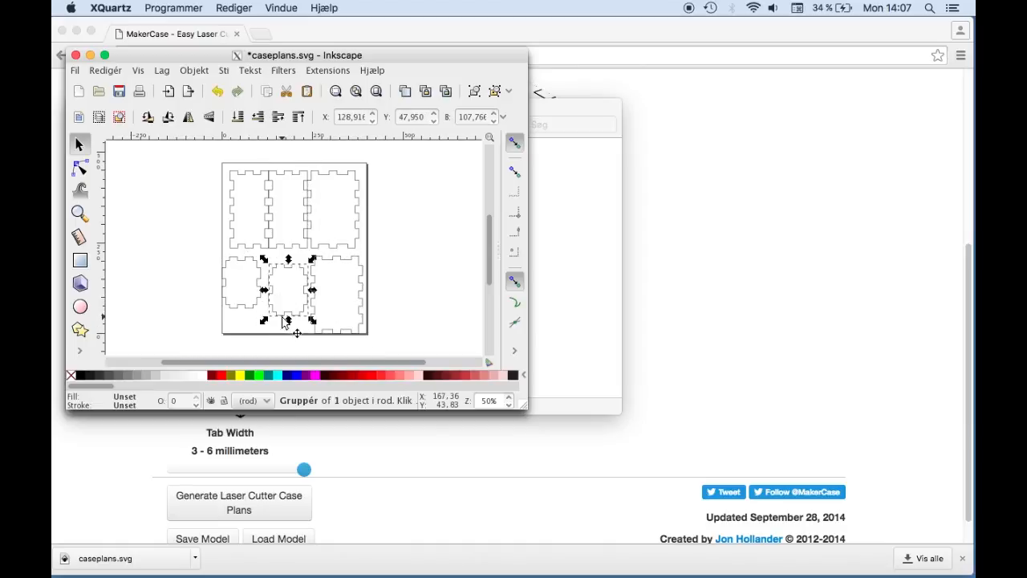
Rotate the lower middle panel slightly about its centre
left_click(294, 276)
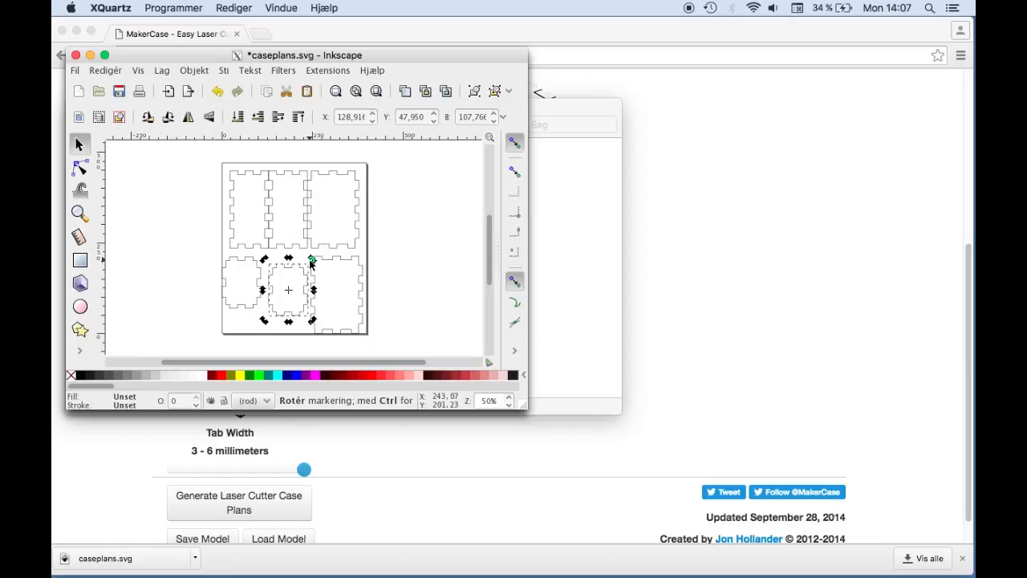
left_click(310, 259)
left_click_drag(310, 259, 268, 315)
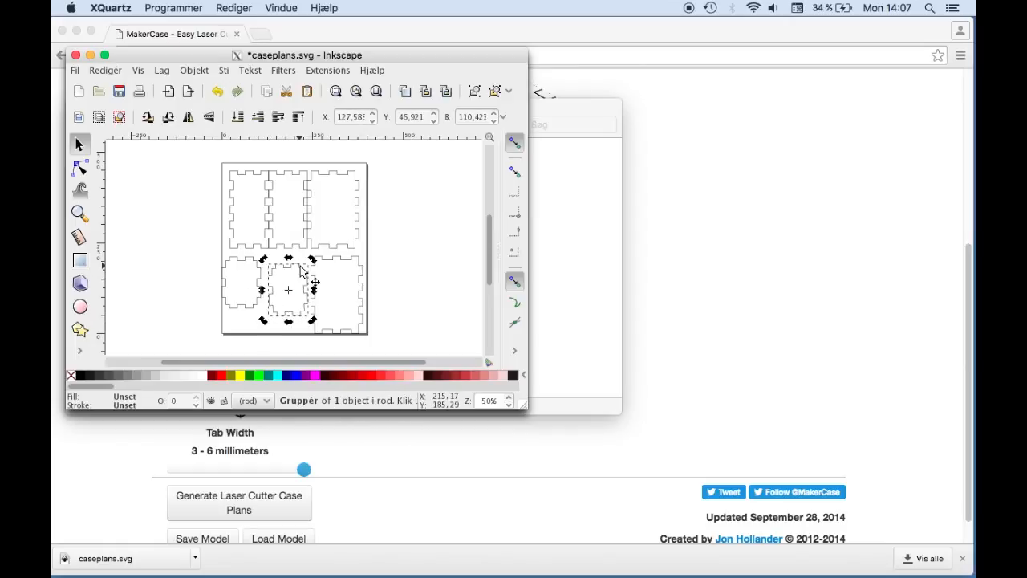
Copy all six box panels in caseplans.svg
left_click_drag(193, 159, 388, 345)
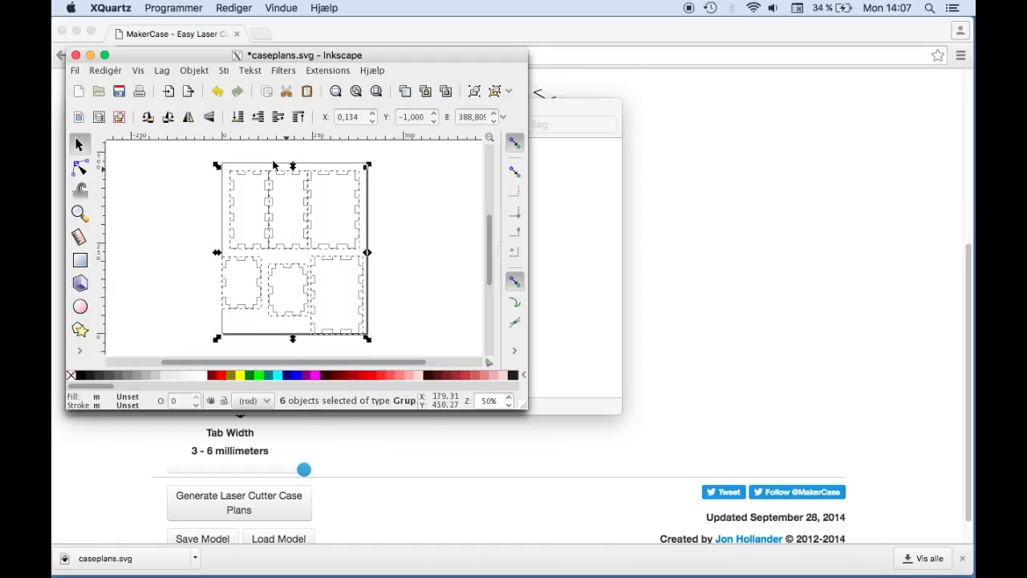
left_click(109, 73)
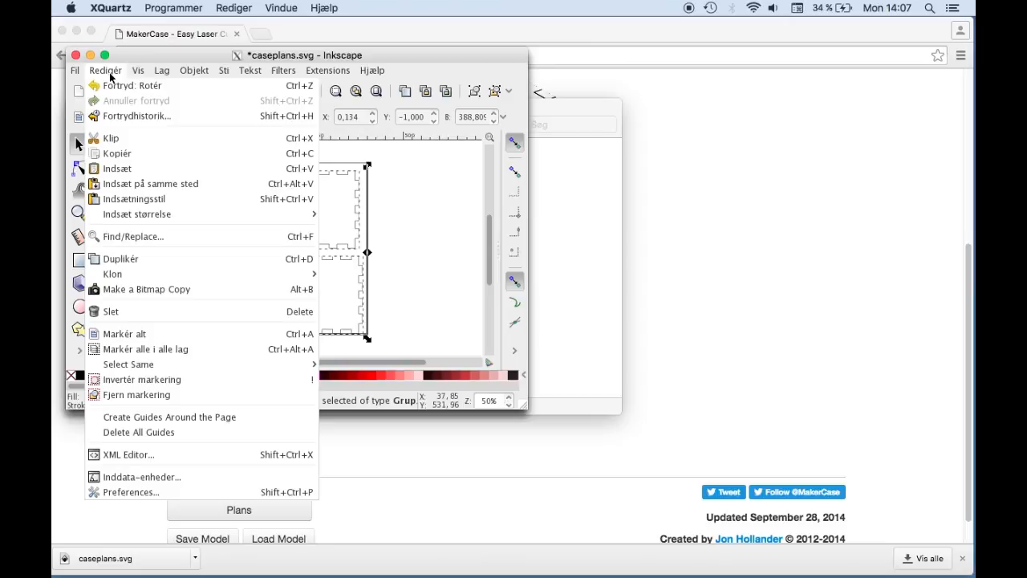
left_click(124, 154)
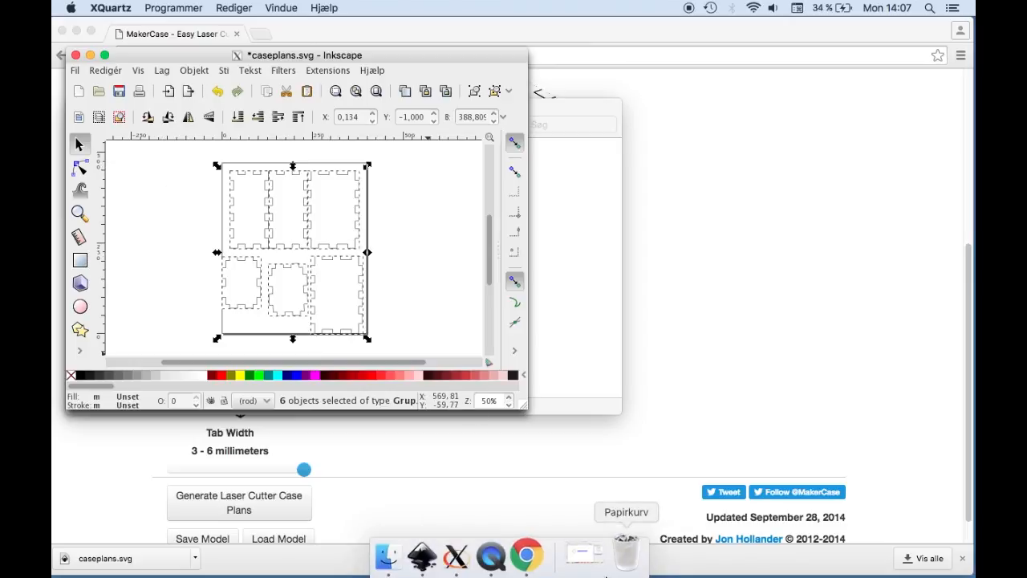
Paste the panels into Nyt dokument 1 and move them onto the page, beside the Lærekasser text
left_click(592, 568)
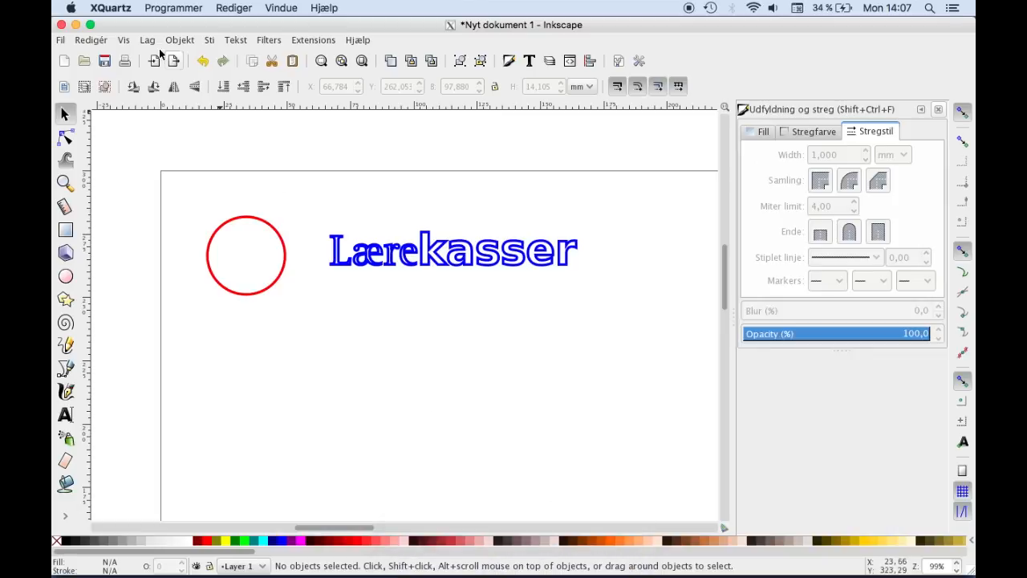
left_click(98, 40)
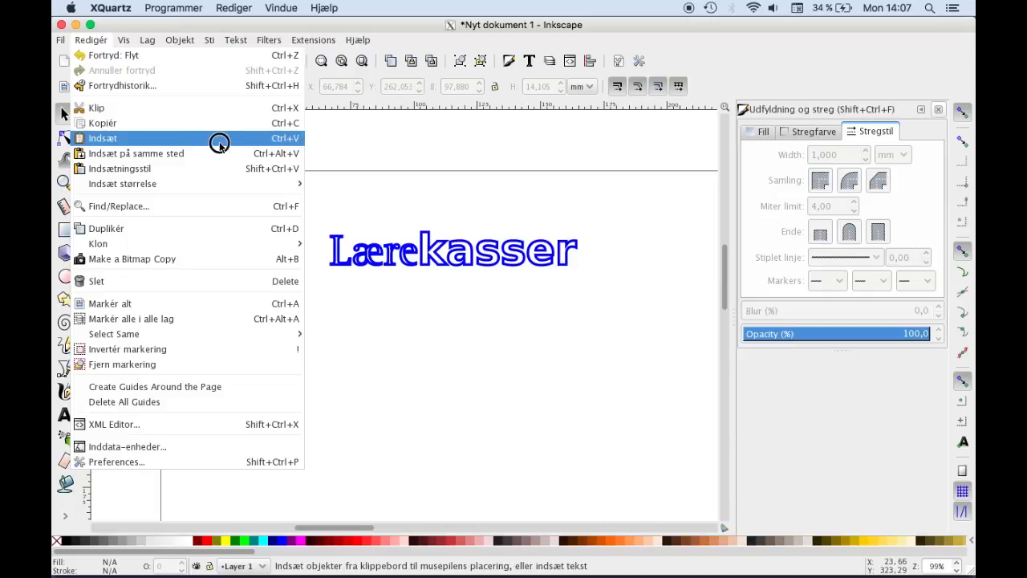
left_click(122, 143)
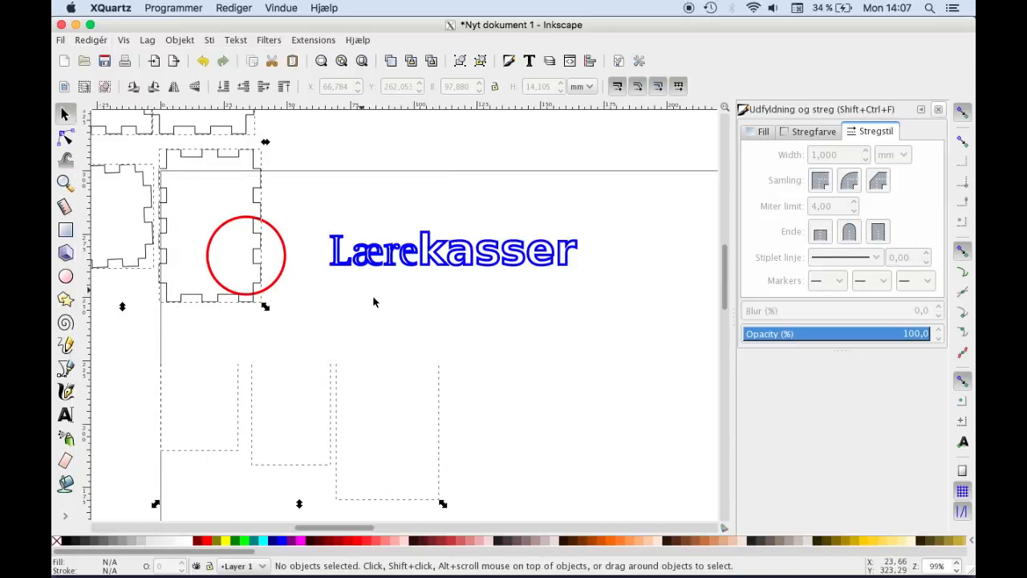
scroll(316, 305, "down", 2)
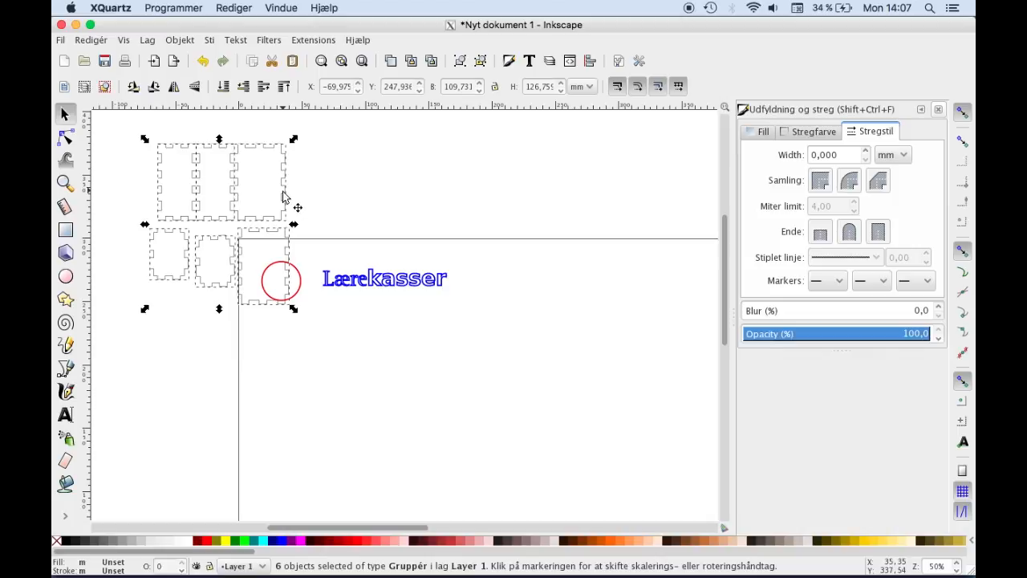
left_click_drag(282, 195, 590, 314)
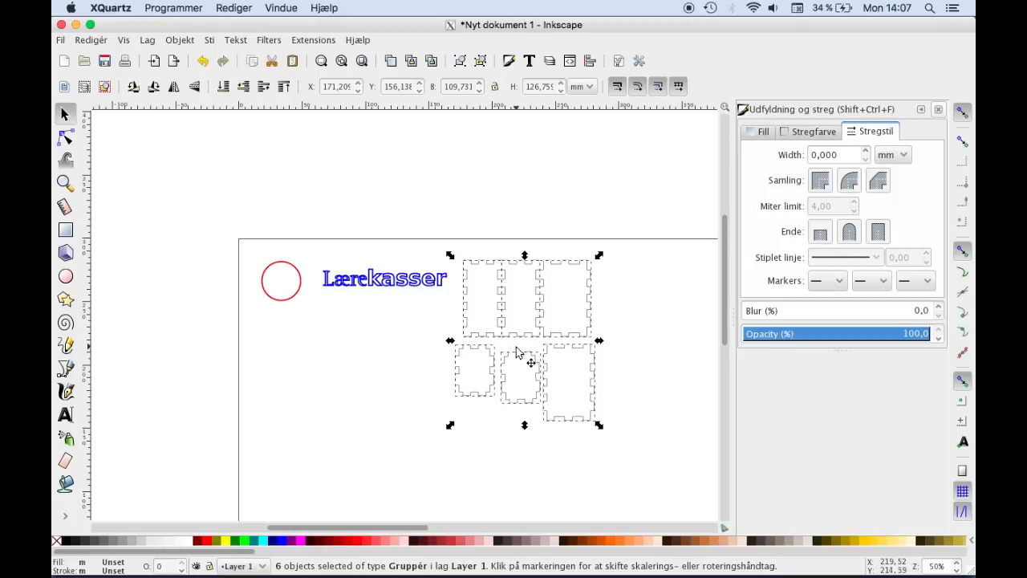
Move the two outer panels of the upper row slightly away from the middle one to leave gaps between them
left_click(465, 339)
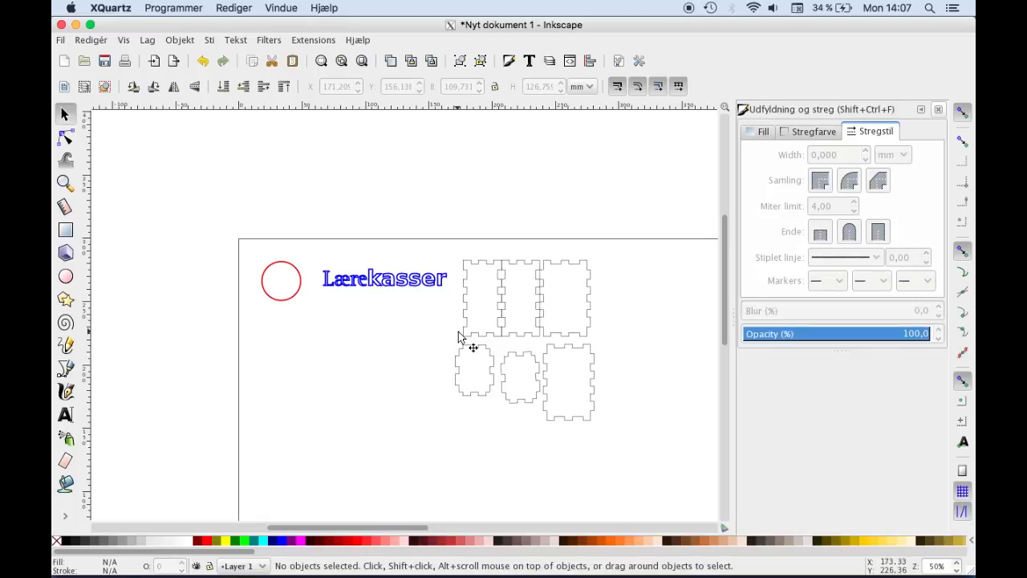
left_click_drag(465, 339, 454, 333)
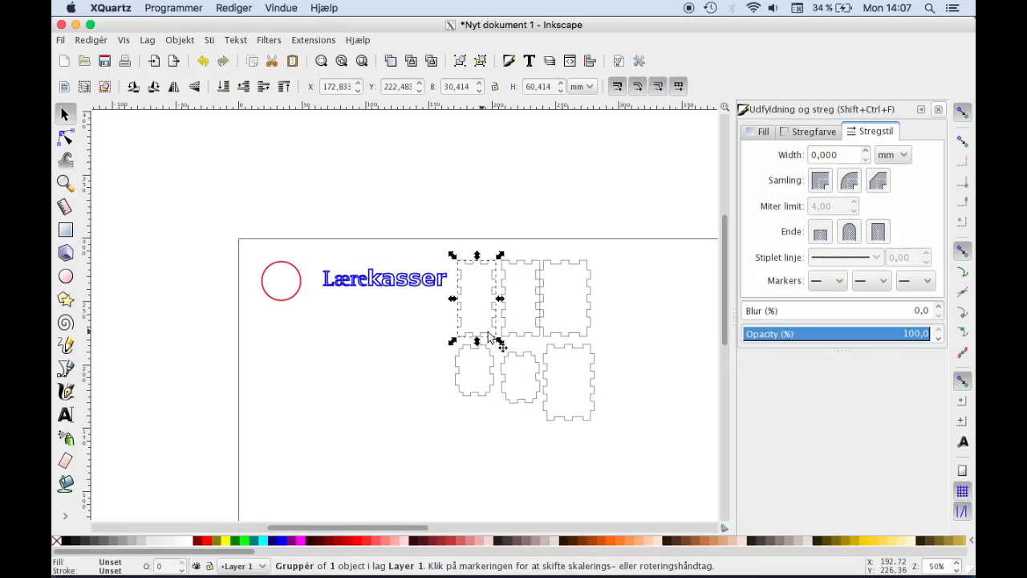
left_click_drag(552, 333, 559, 329)
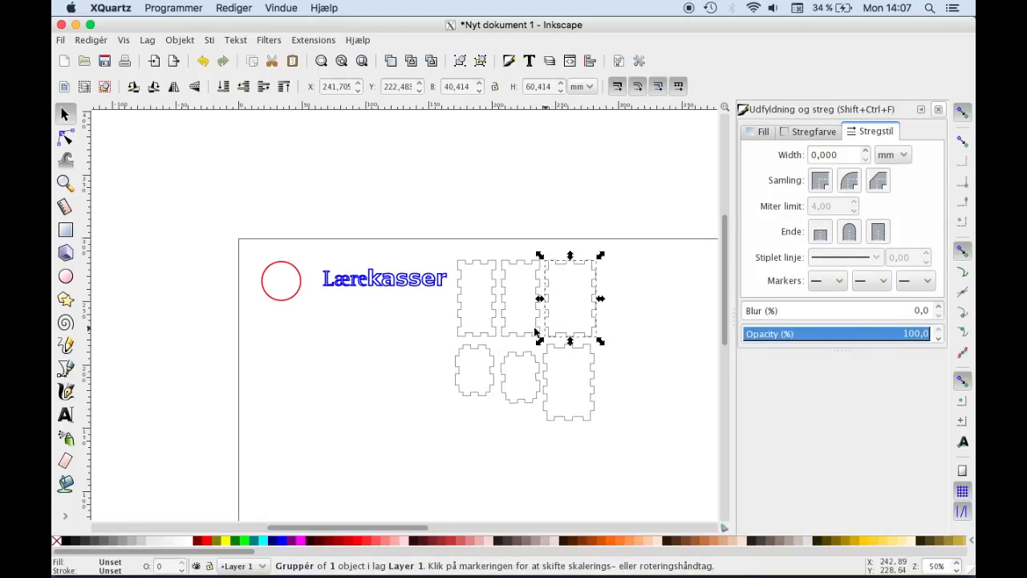
Scale the red circle proportionally down to about 14.5 mm across and place it inside the lower panel of the third column
left_click(296, 299)
left_click(298, 298, "ctrl")
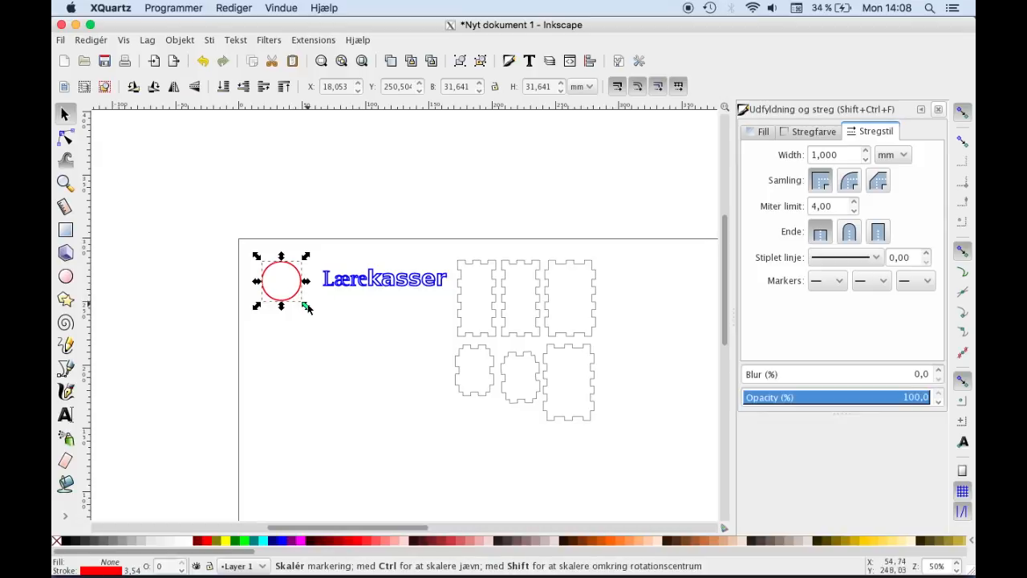
left_click_drag(303, 309, 572, 393)
Rotate the Lærekasser text 90° clockwise so that it reads downwards
left_click(418, 287)
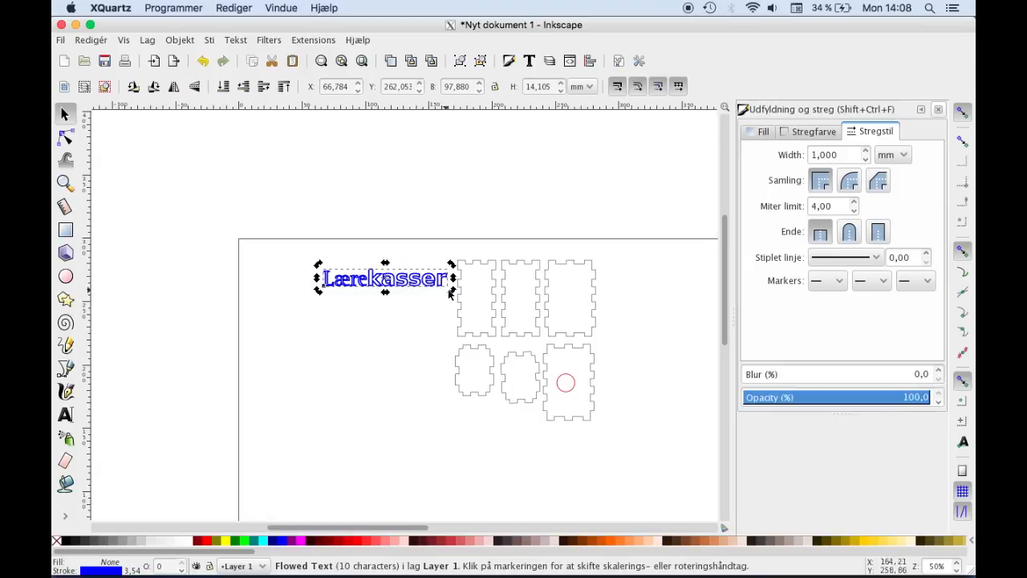
left_click(449, 293)
left_click_drag(451, 290, 374, 353)
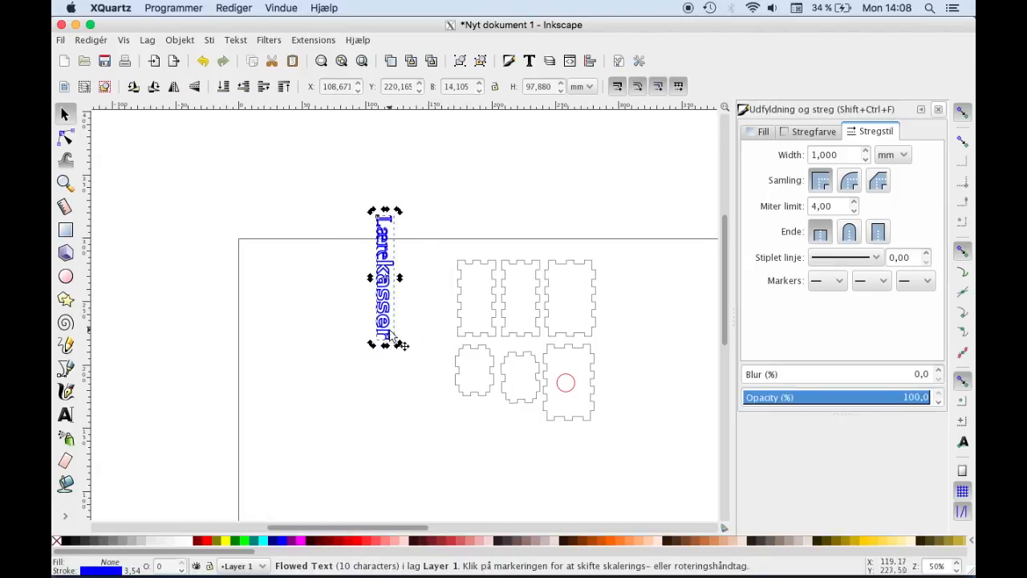
Scale the Lærekasser text proportionally down to about 35 mm long and place it inside the upper panel of the third column
left_click(388, 334)
left_click(390, 335)
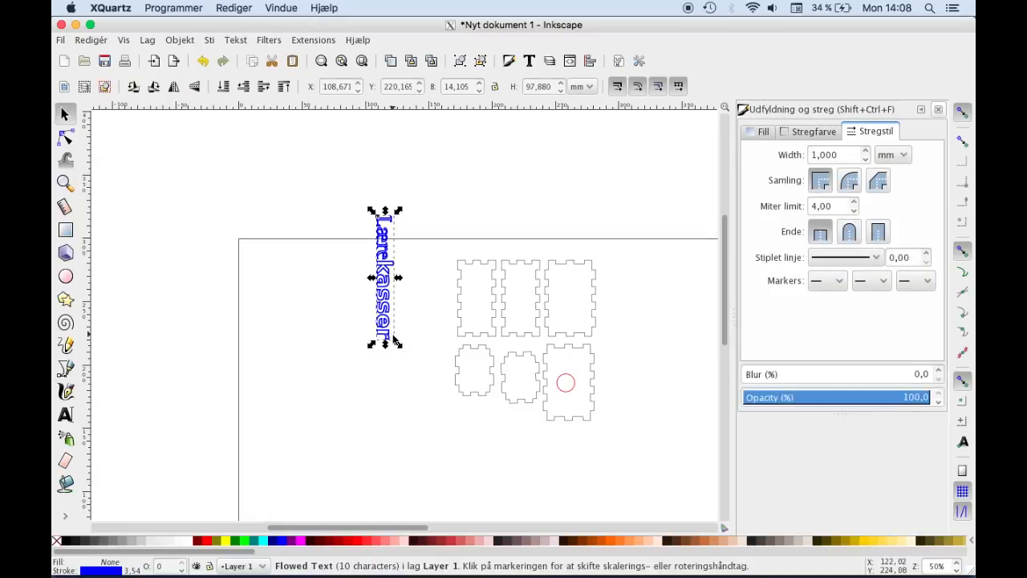
left_click_drag(397, 345, 391, 330)
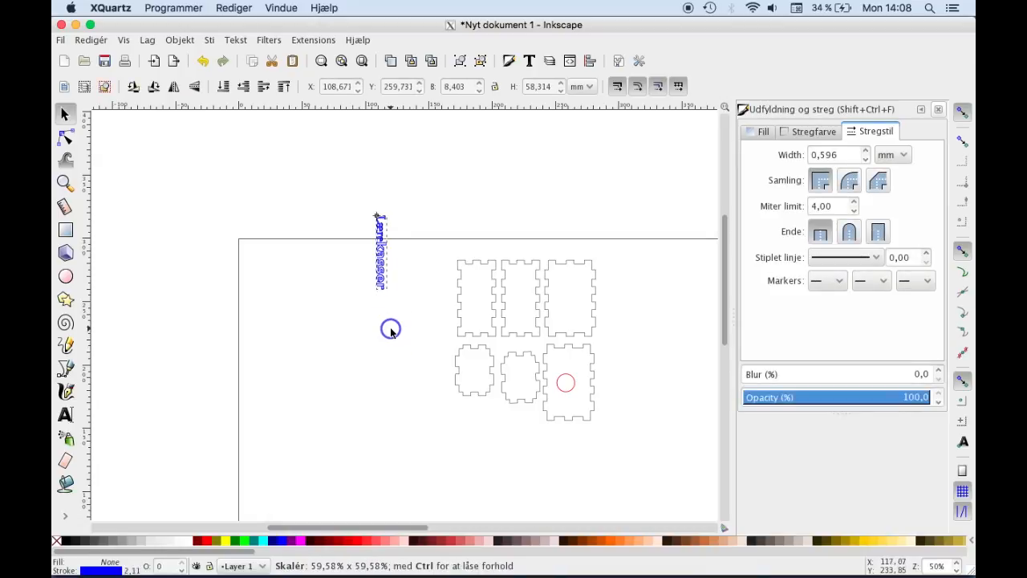
left_click_drag(392, 273, 576, 324)
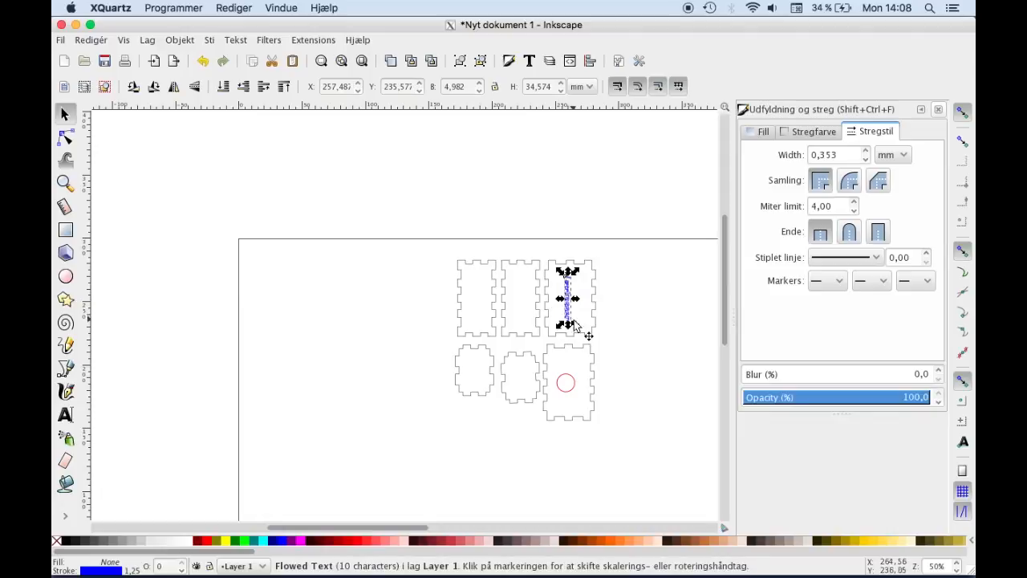
Set the stroke width of the Lærekasser text to 0.025 mm
scroll(580, 328, "up", 3)
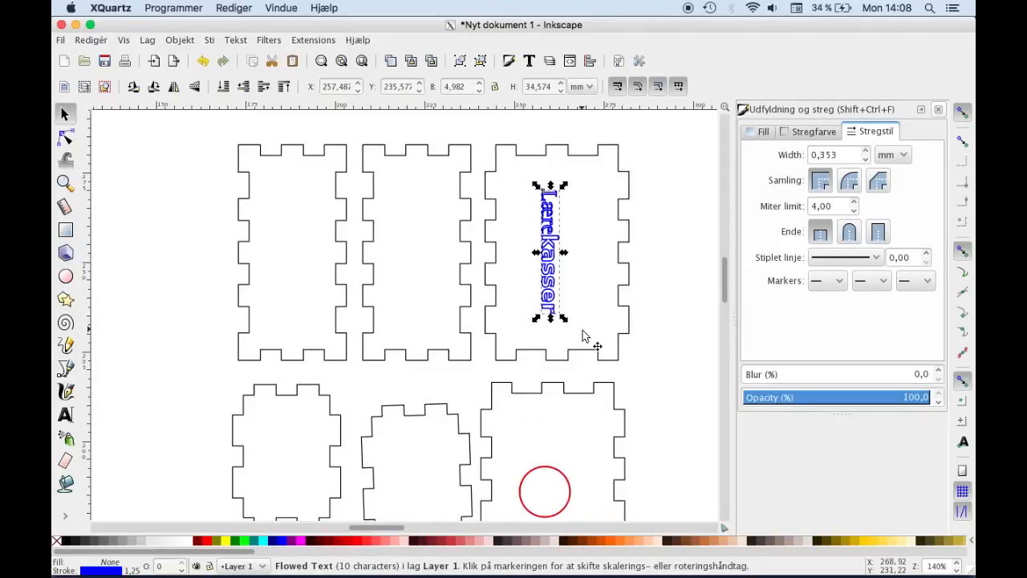
scroll(583, 335, "down", 1)
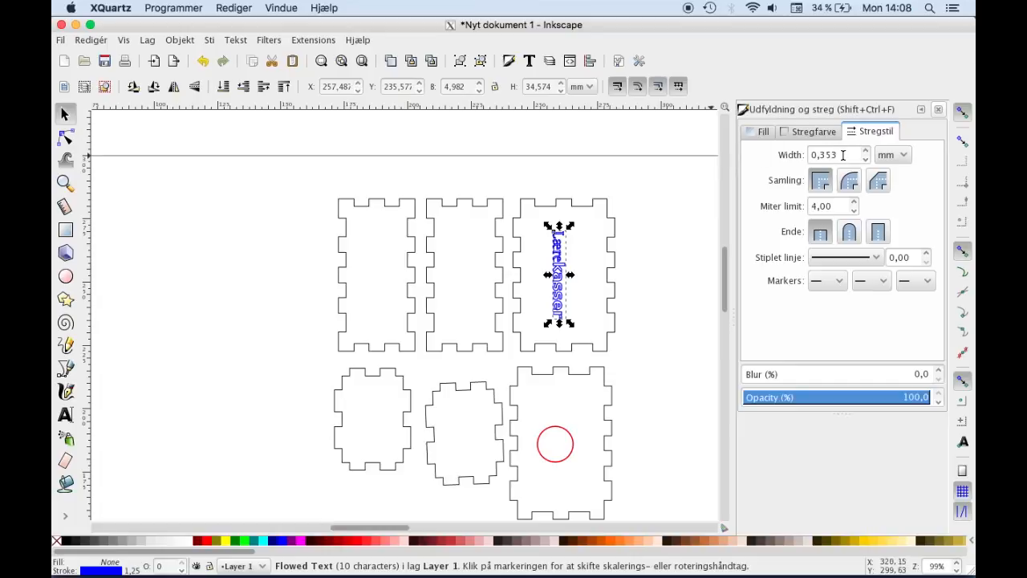
left_click_drag(840, 154, 788, 157)
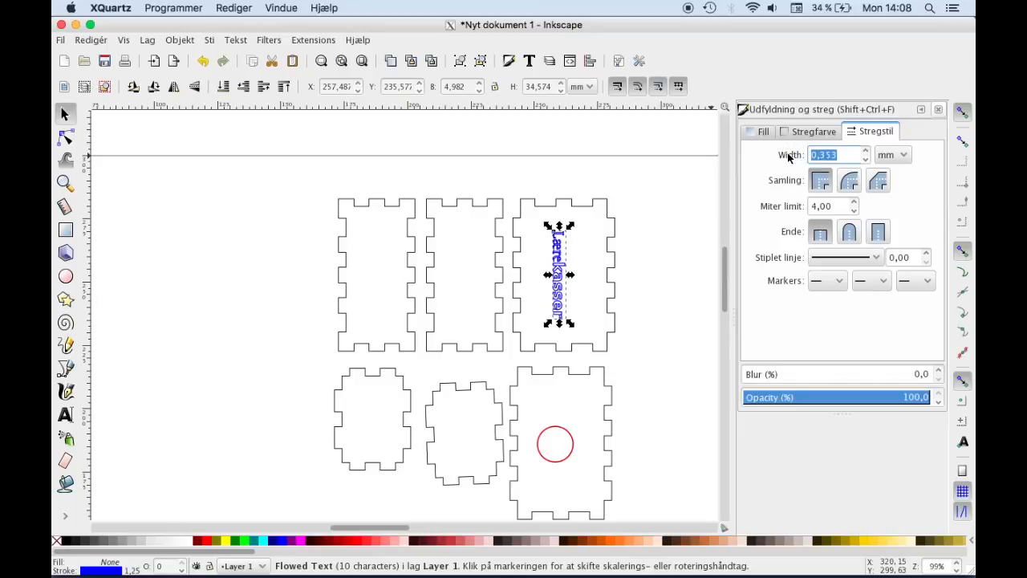
type("0,")
key("Return")
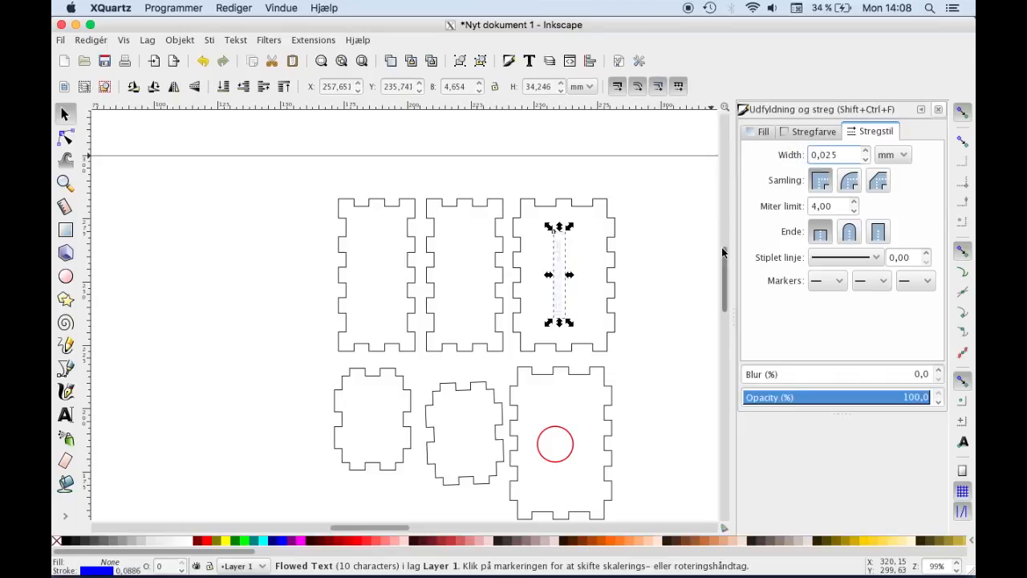
Set the red circle's stroke width to 0.025 mm and deselect it
left_click(573, 447)
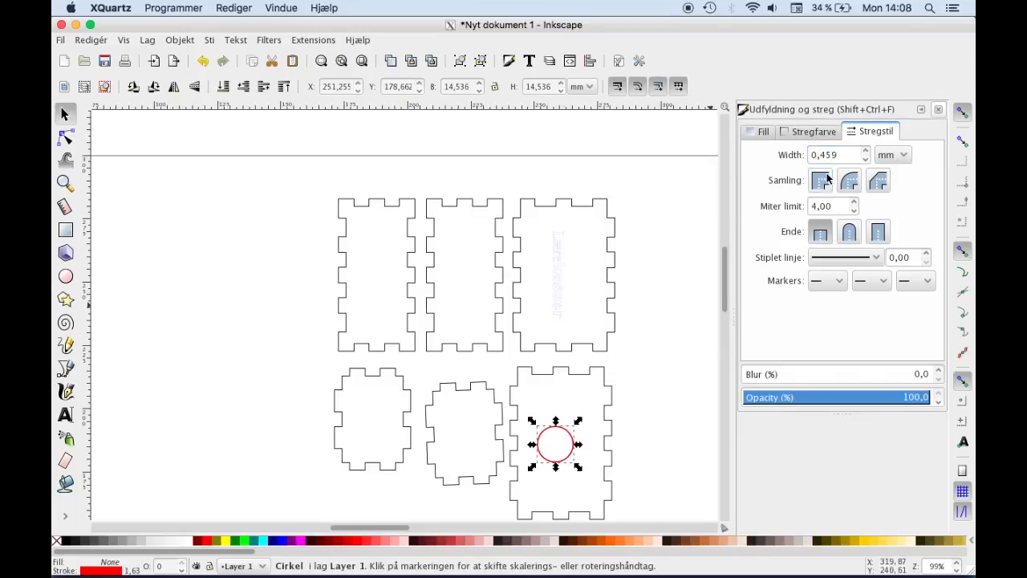
triple_click(835, 155)
type("0,02")
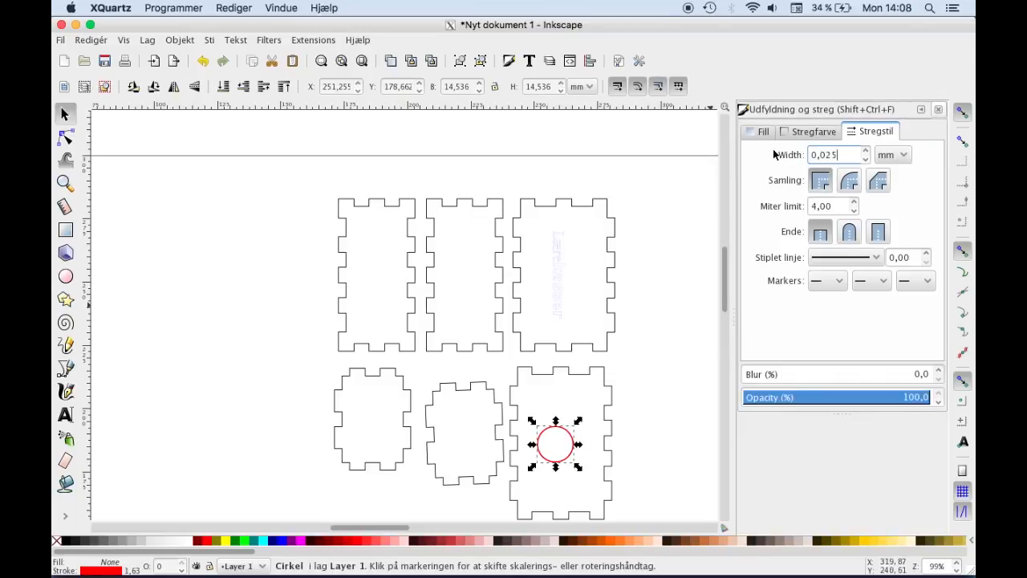
key("Return")
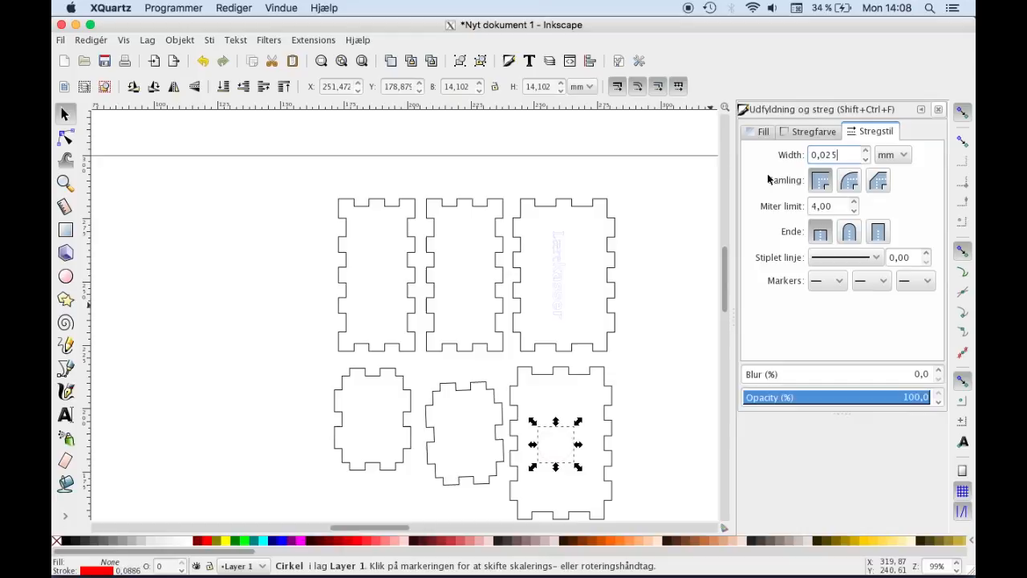
left_click(673, 316)
Select all six finger-jointed panels together, set their stroke width to 0.025 mm and deselect them
left_click(413, 343)
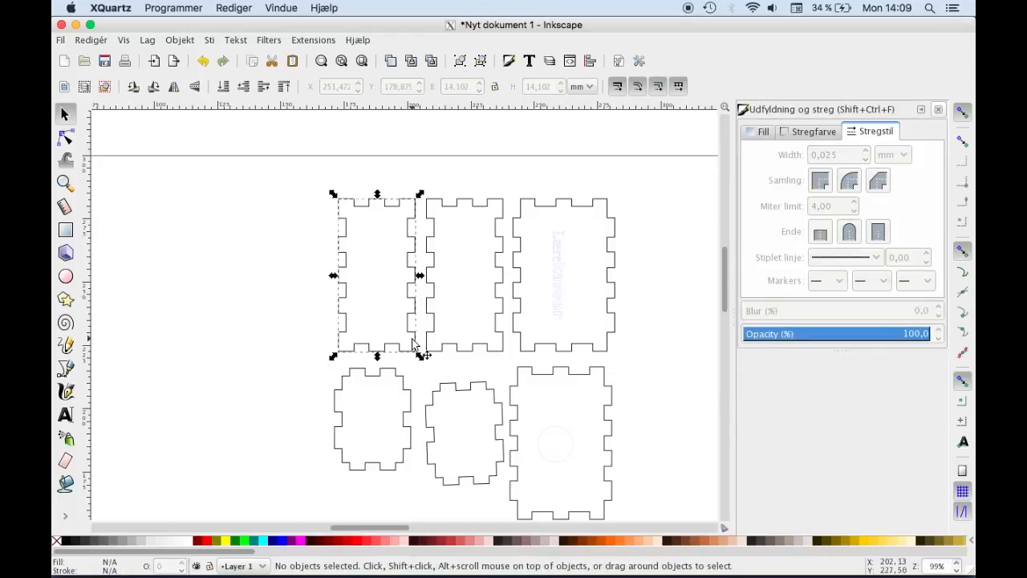
left_click(480, 351, "shift")
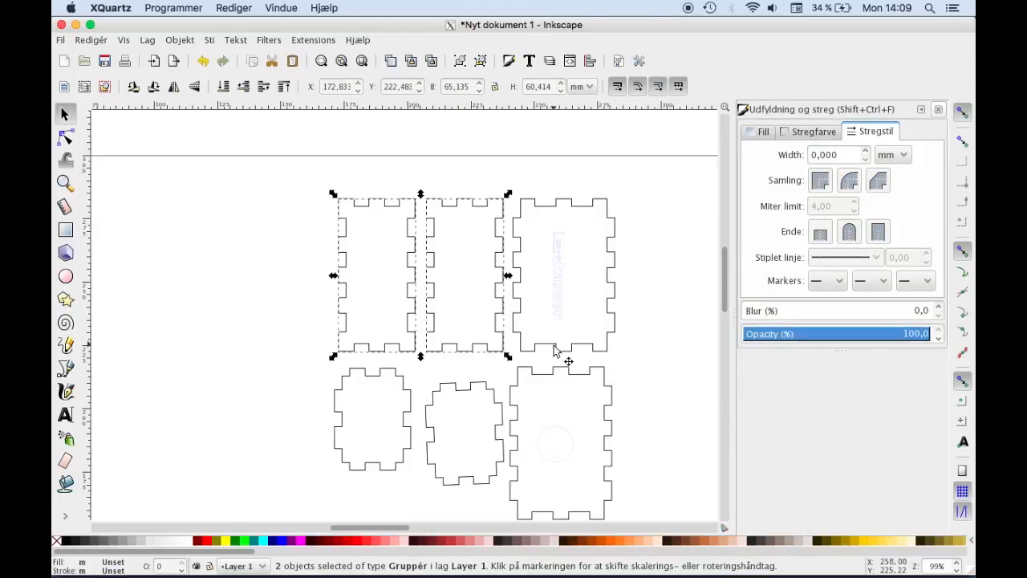
left_click(553, 350, "shift")
left_click(408, 419, "shift")
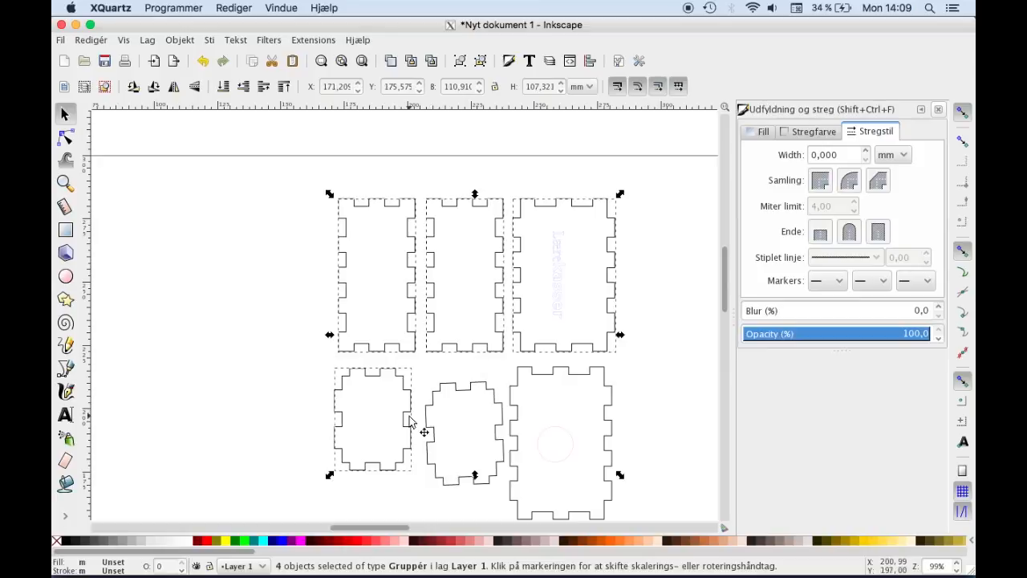
left_click(462, 399, "shift")
left_click(609, 396, "shift")
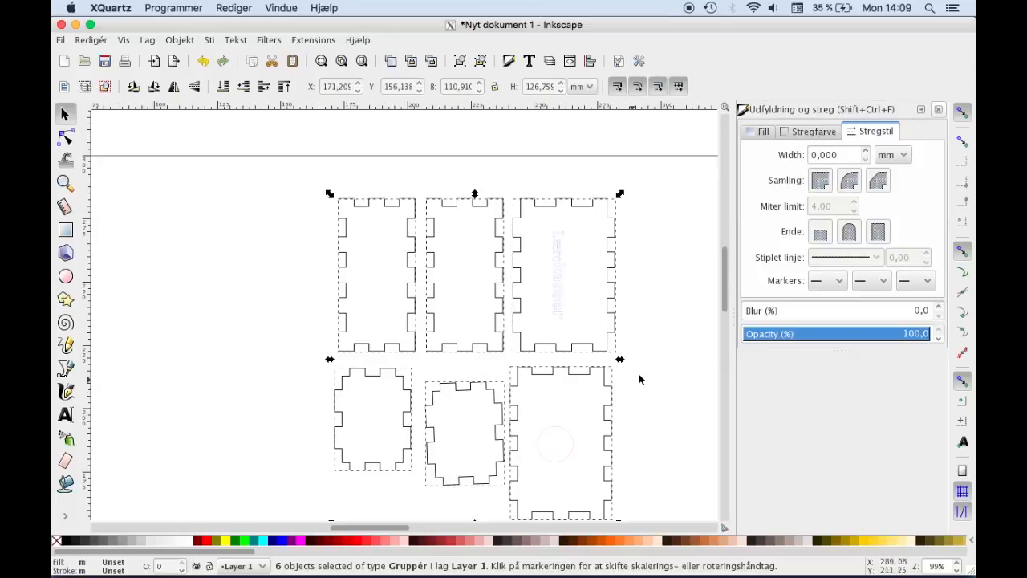
left_click_drag(843, 150, 788, 152)
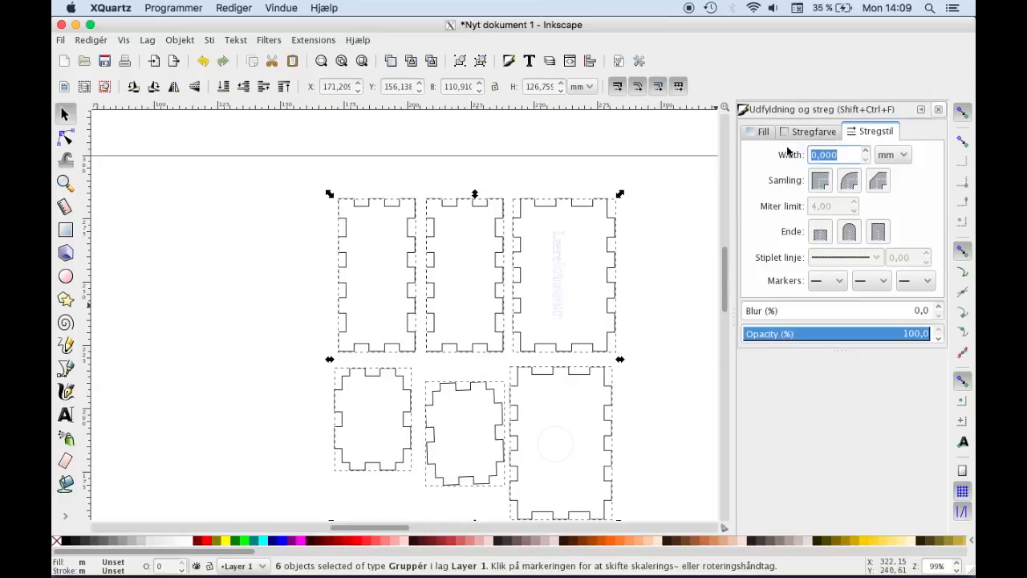
type("0,0")
key("Return")
left_click(697, 392)
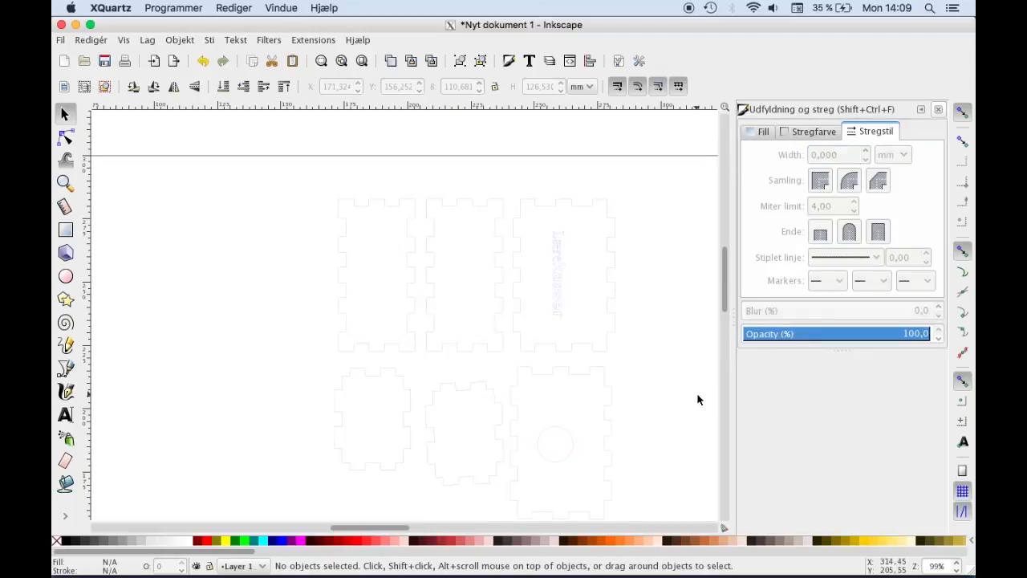
Give all six box panels a flat red stroke colour with RGB values 255, 0, 0
scroll(680, 403, "up", 1)
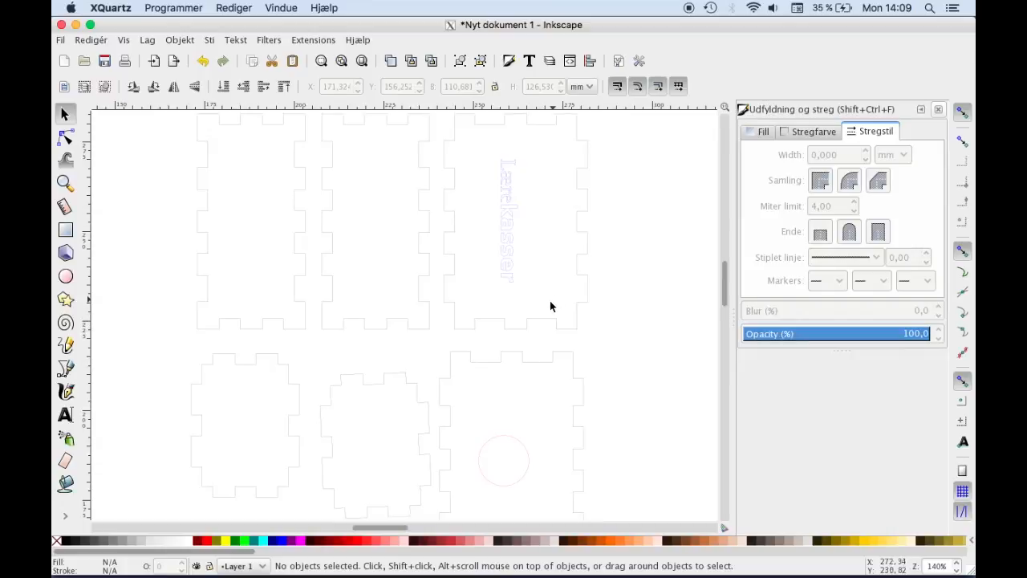
left_click(308, 321)
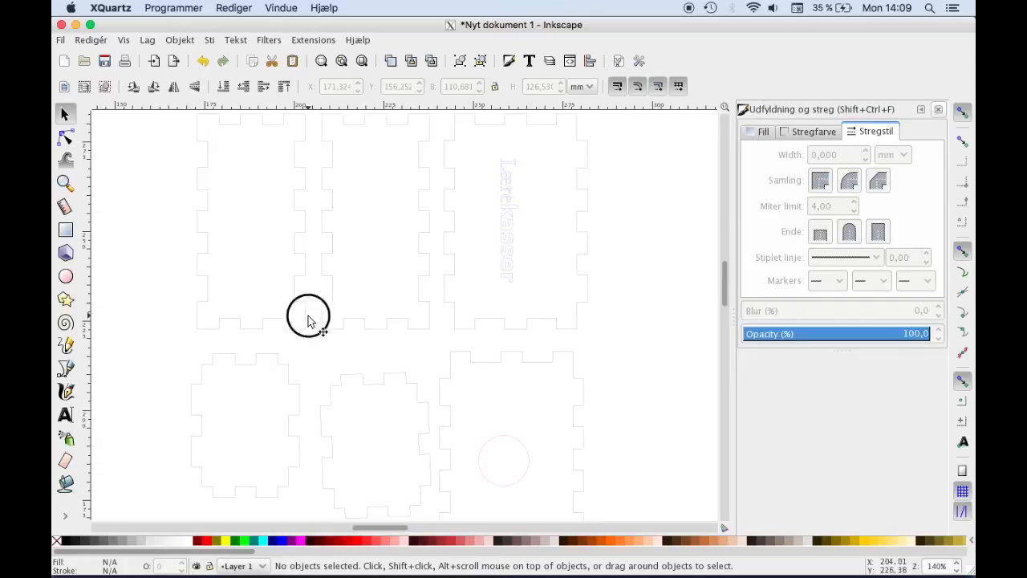
left_click(349, 326, "shift")
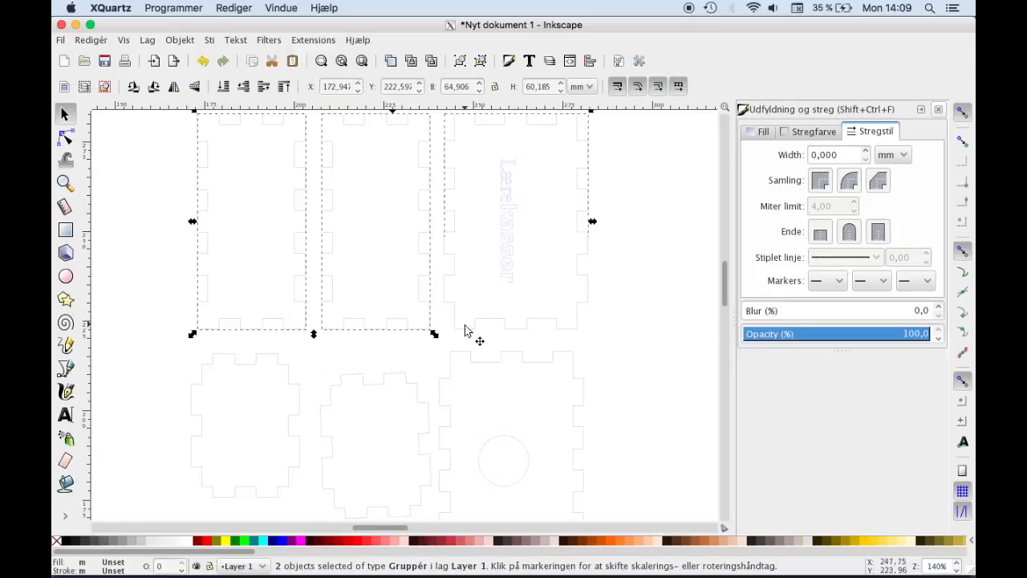
left_click(289, 371, "shift")
left_click(391, 392, "shift")
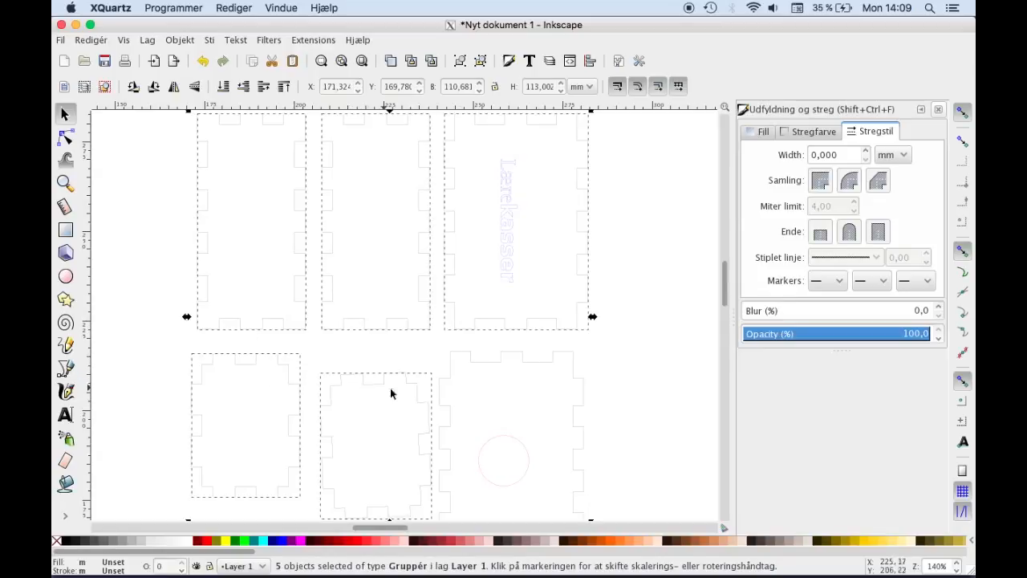
left_click(507, 371, "shift")
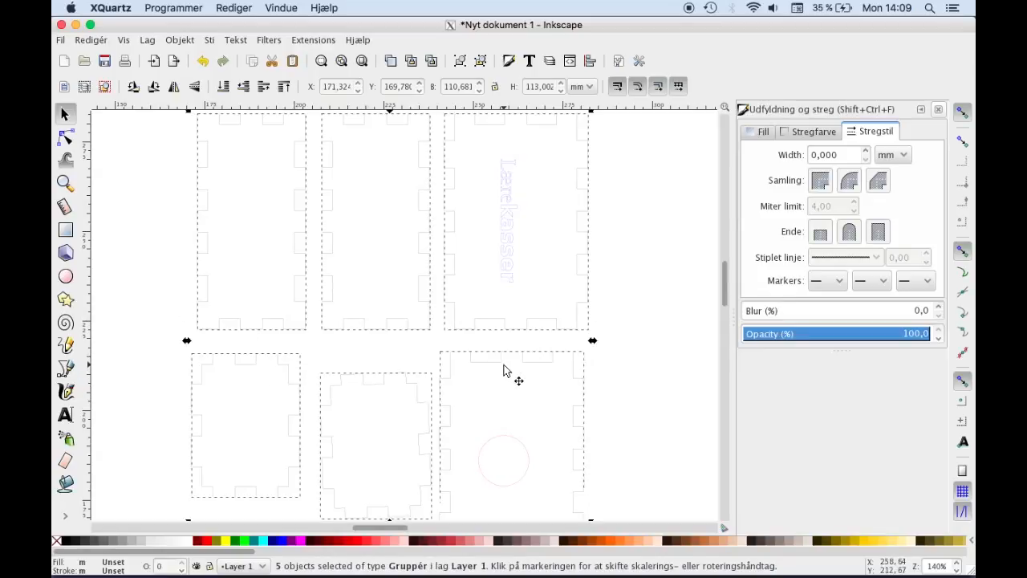
left_click(808, 133)
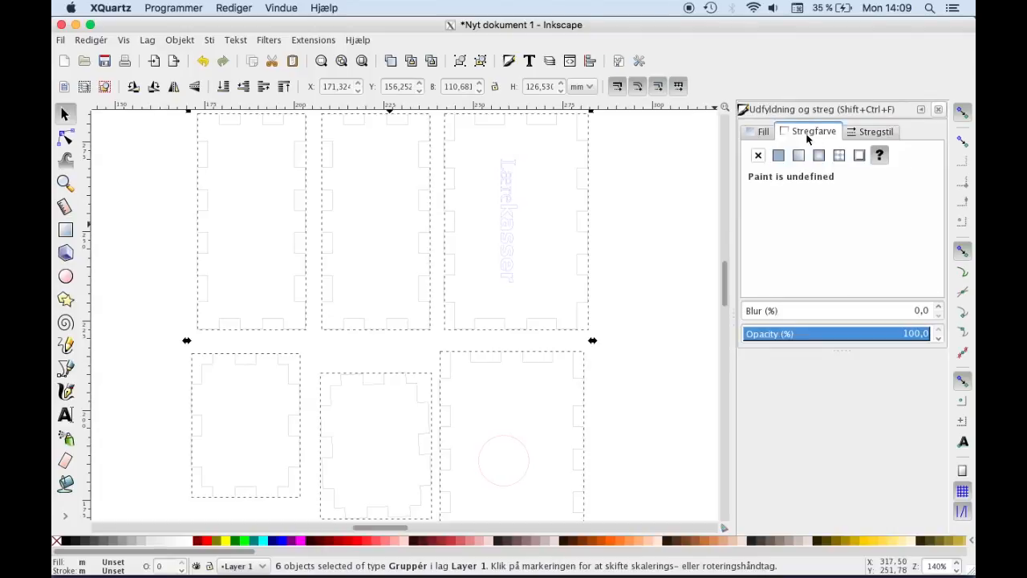
left_click(778, 155)
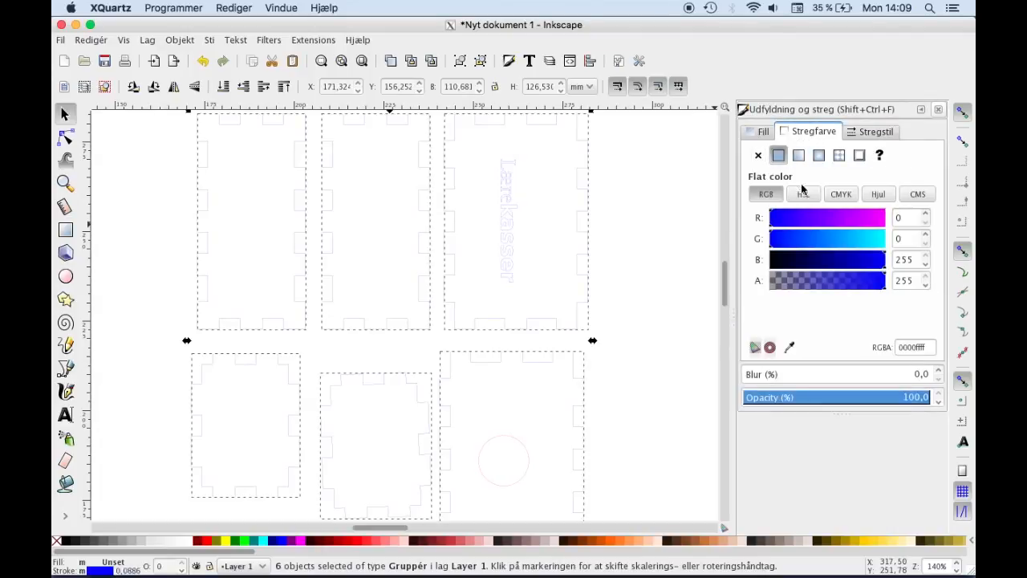
left_click(894, 219)
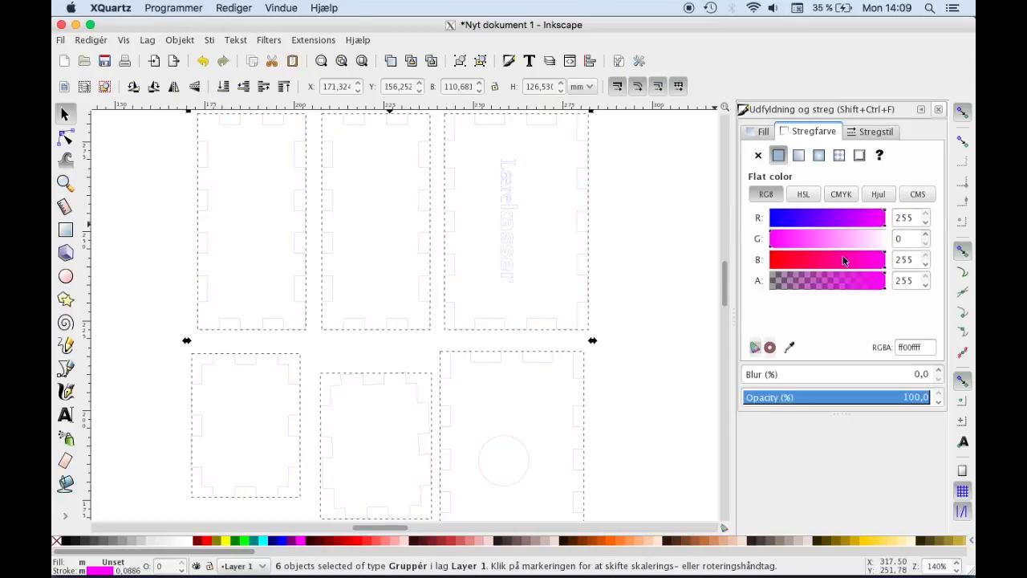
left_click_drag(842, 259, 755, 271)
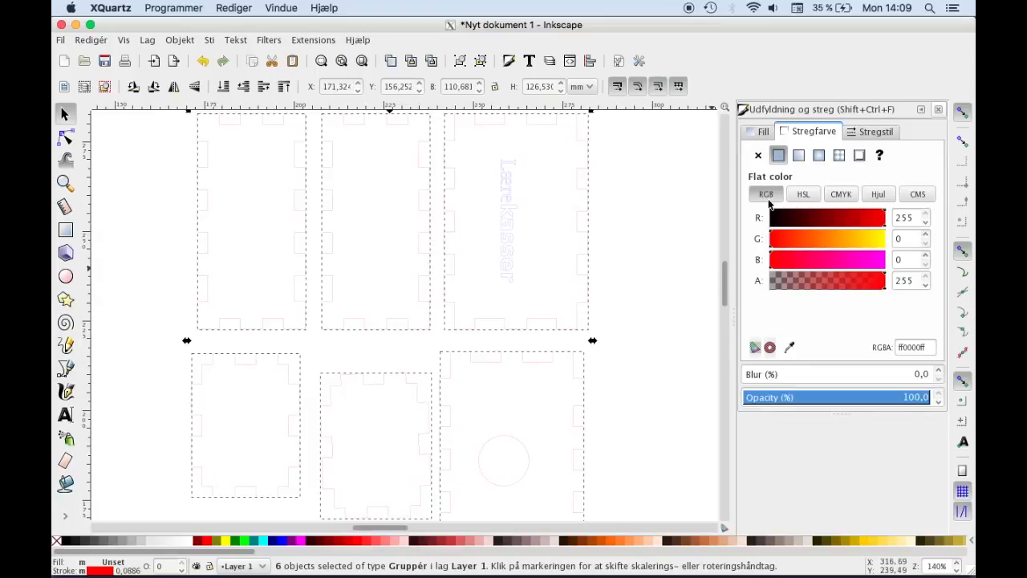
Check the stroke width of the six panels, the Lærekasser text and the circle
left_click(862, 133)
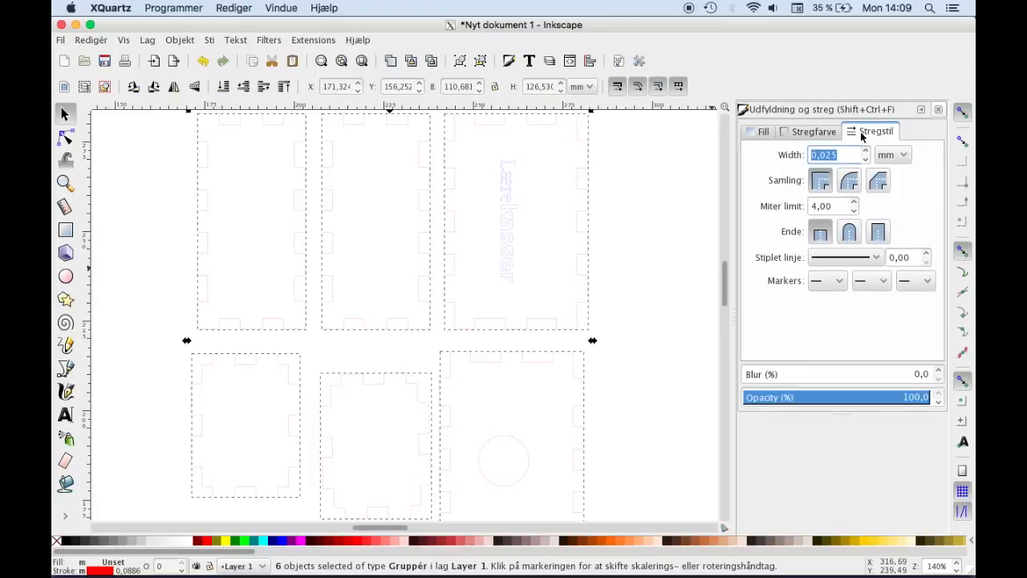
left_click(640, 201)
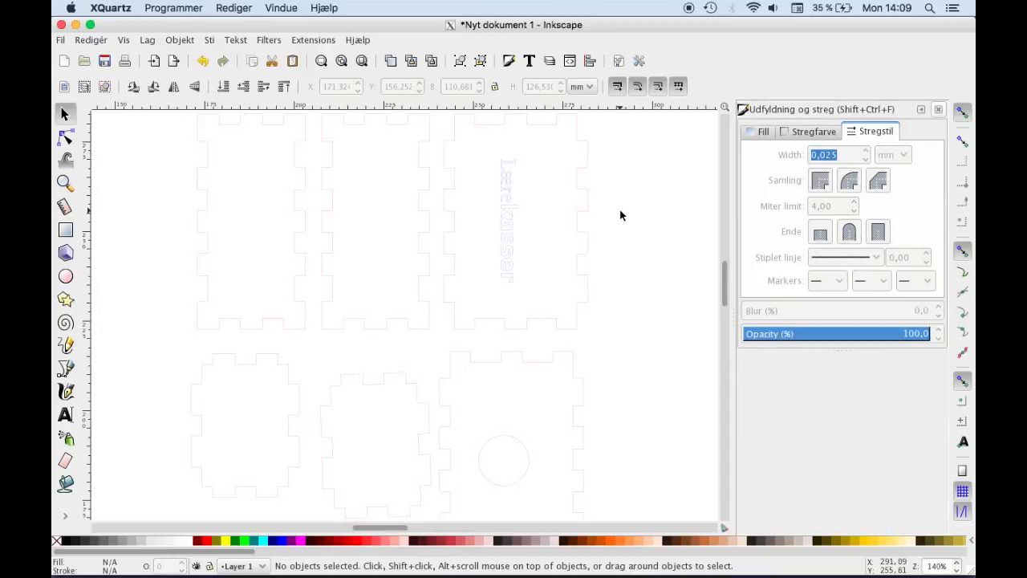
left_click(509, 239)
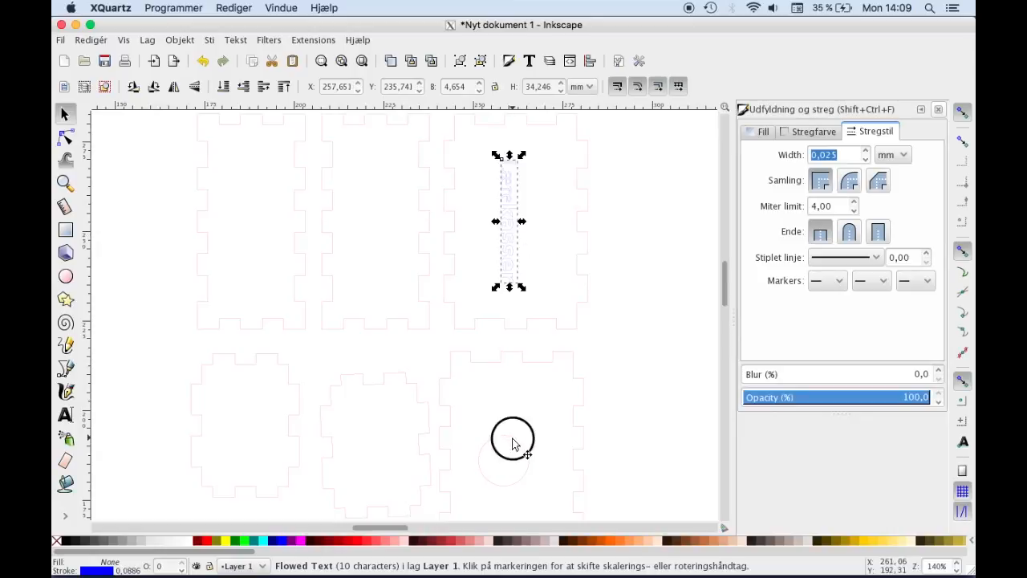
left_click(514, 439)
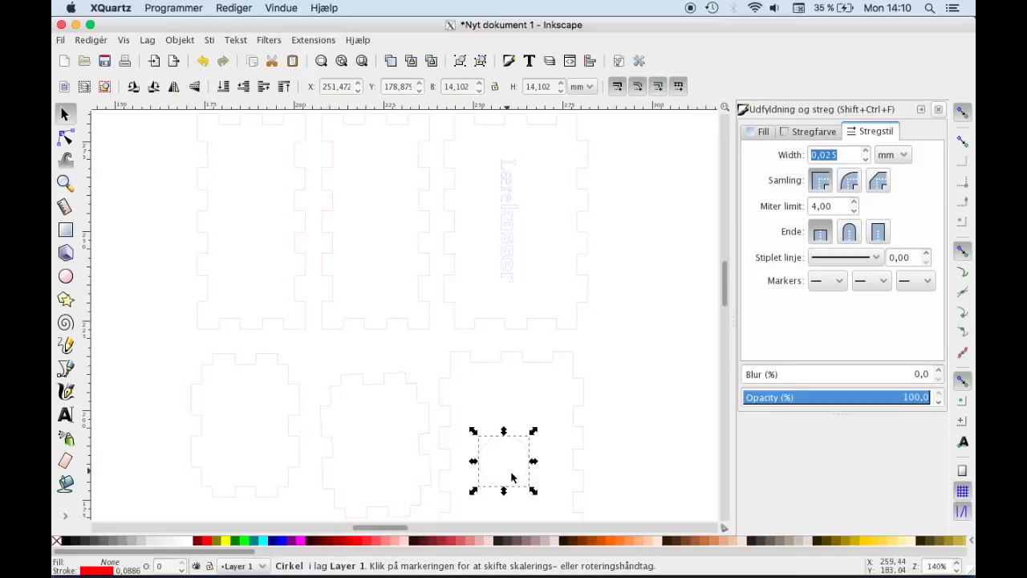
scroll(614, 432, "down", 2)
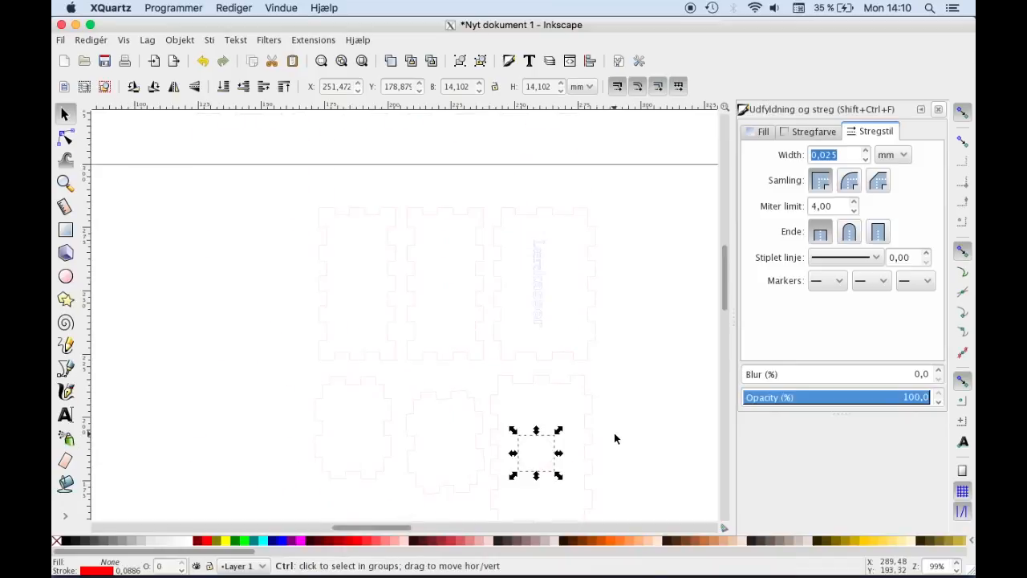